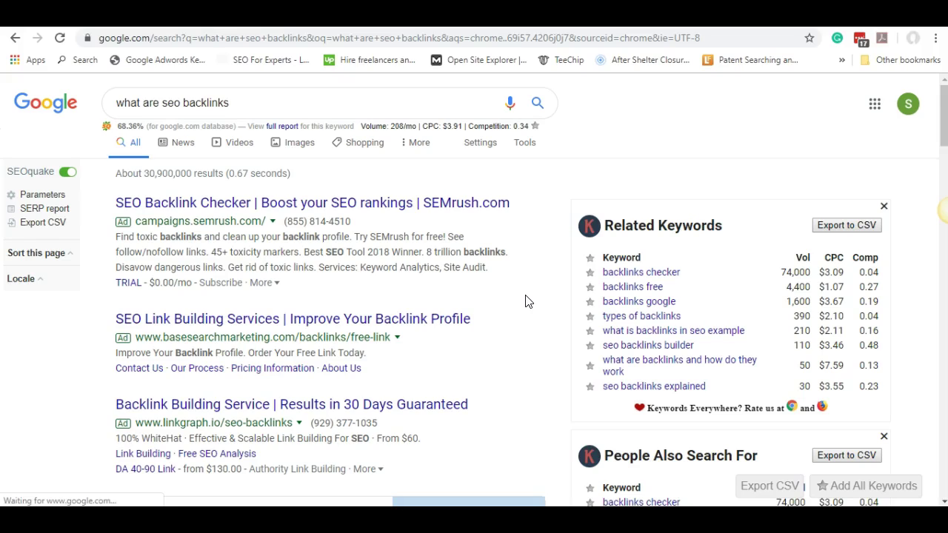
pyautogui.scroll(-3, 525, 302)
pyautogui.scroll(3, 525, 296)
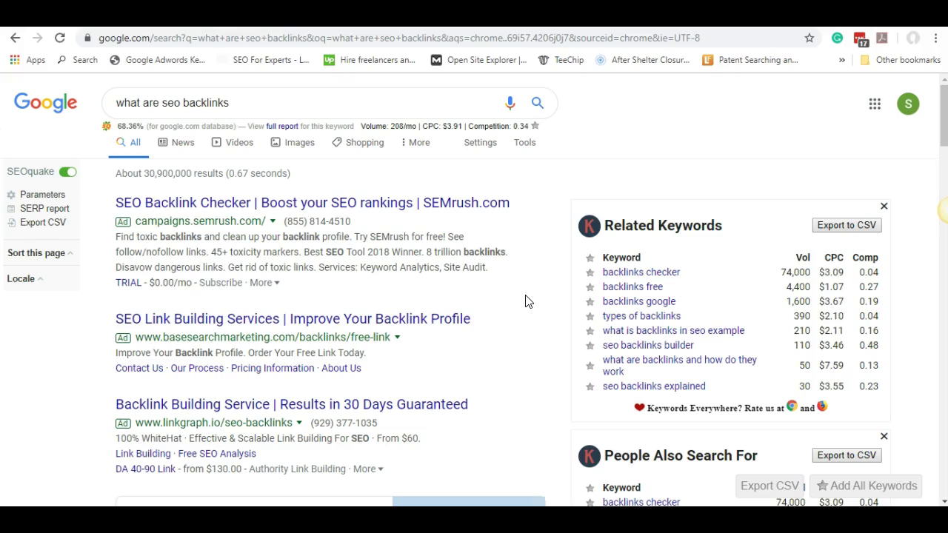
pyautogui.scroll(-1, 527, 300)
pyautogui.scroll(1, 526, 300)
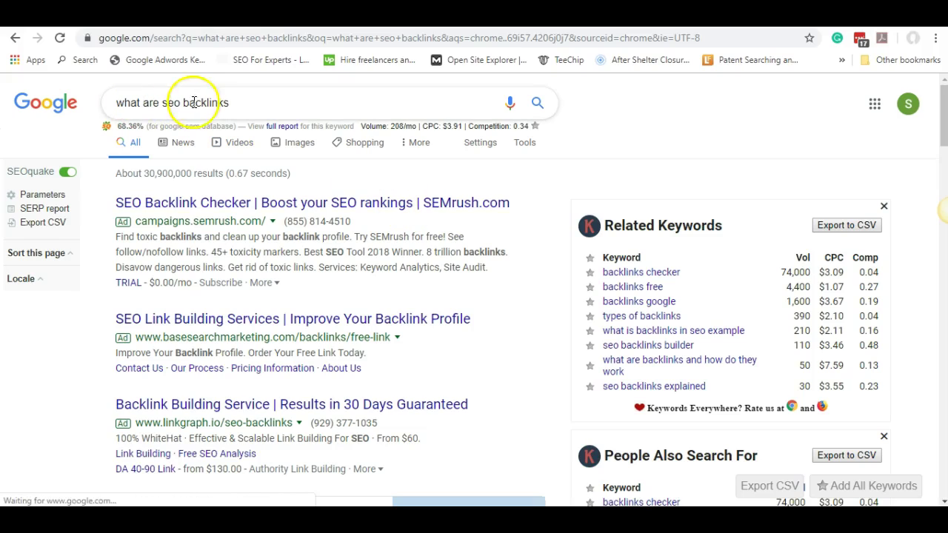
# - Read the featured snippet's definition of backlinks in the results for "what are seo backlinks"
pyautogui.moveTo(233, 103); pyautogui.dragTo(119, 103)
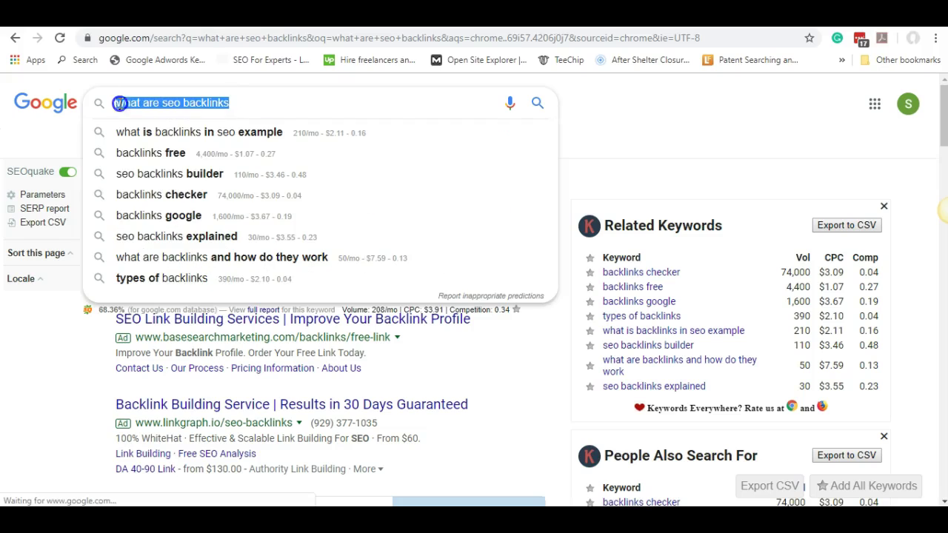
pyautogui.click(654, 148)
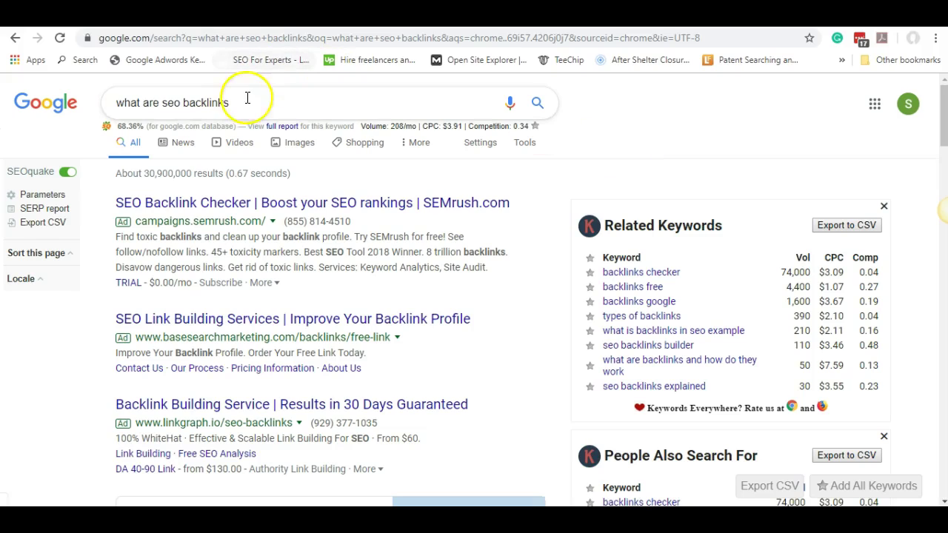
pyautogui.moveTo(236, 103); pyautogui.dragTo(185, 103)
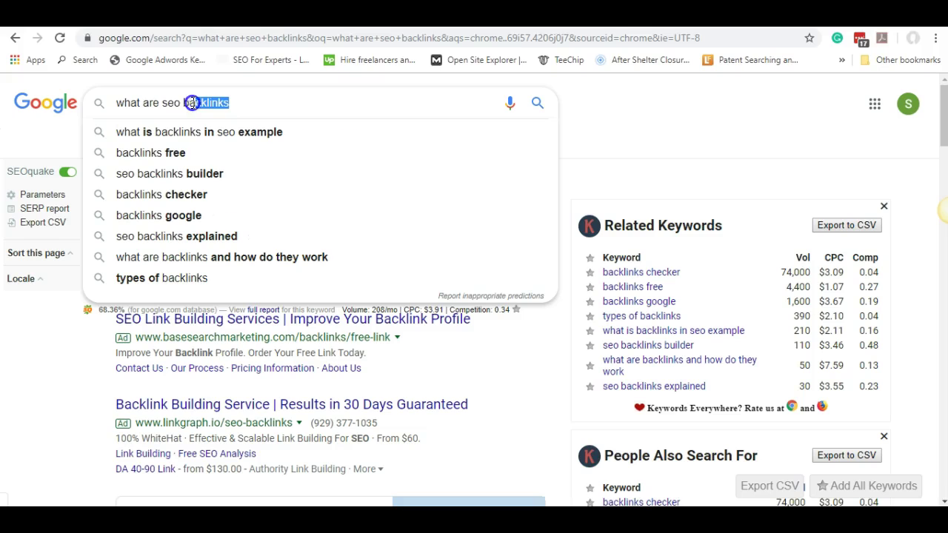
pyautogui.click(617, 174)
pyautogui.click(252, 320)
pyautogui.moveTo(942, 119); pyautogui.dragTo(942, 156)
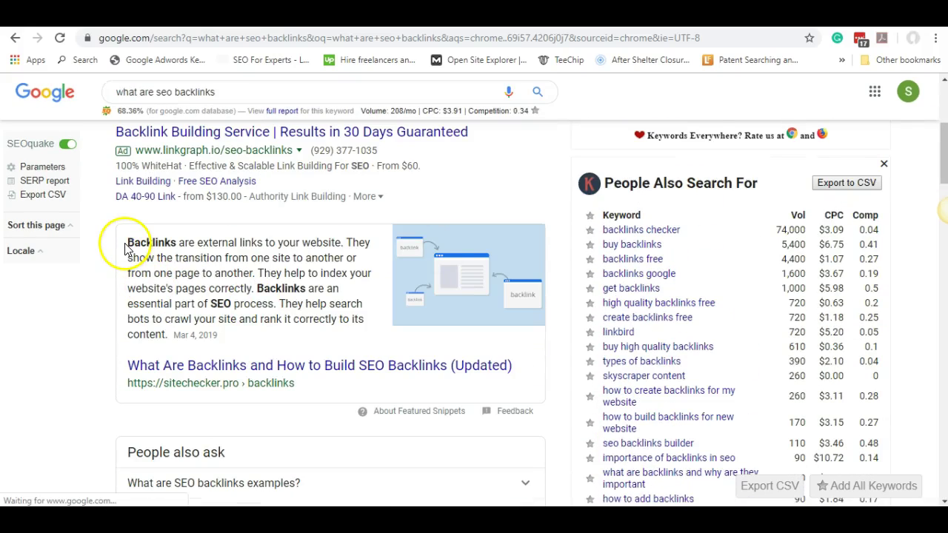
pyautogui.moveTo(125, 242); pyautogui.dragTo(318, 324)
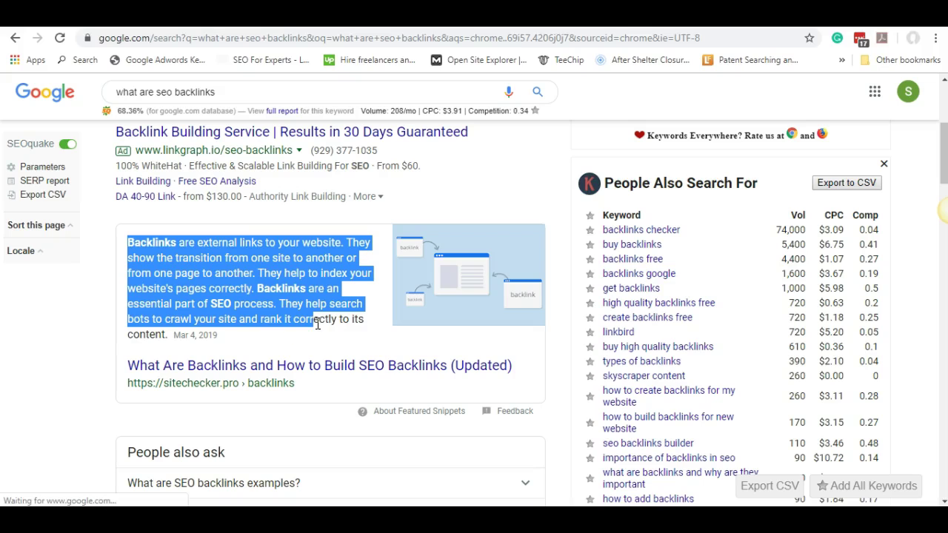
pyautogui.click(293, 280)
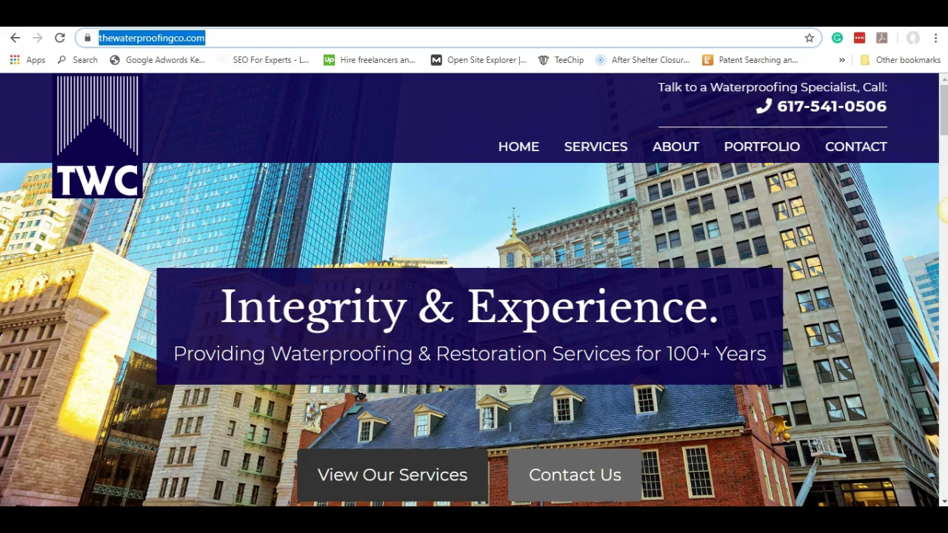
# - View the thewaterproofingco.com home page and its web address
pyautogui.click(942, 128)
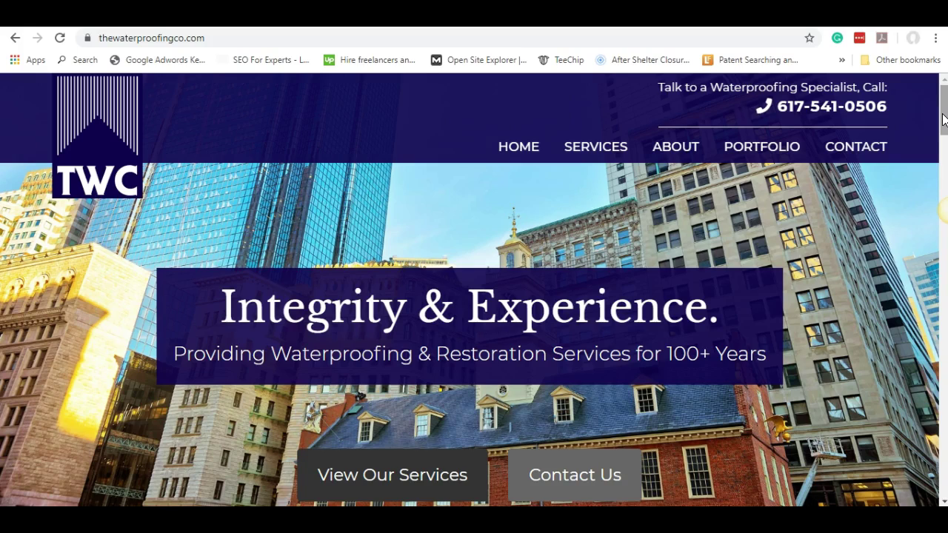
pyautogui.click(214, 36)
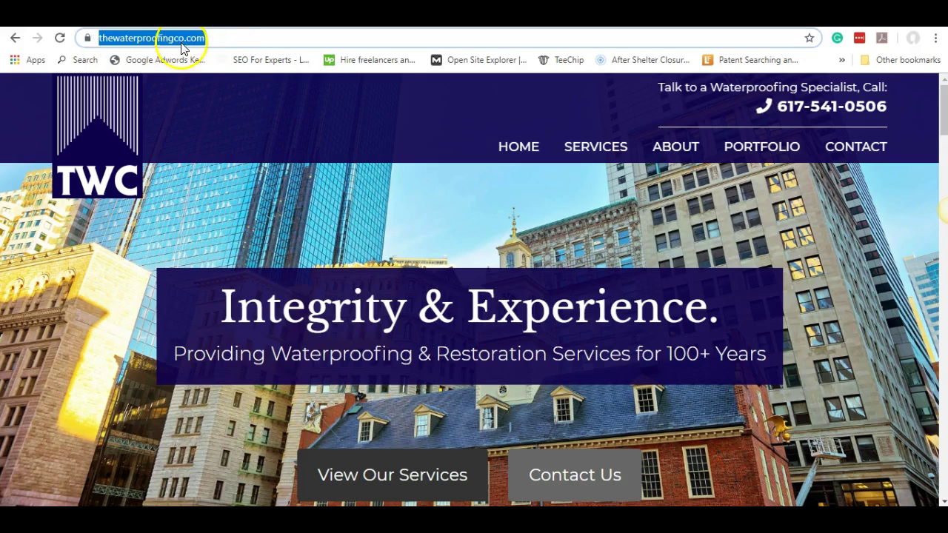
pyautogui.click(222, 37)
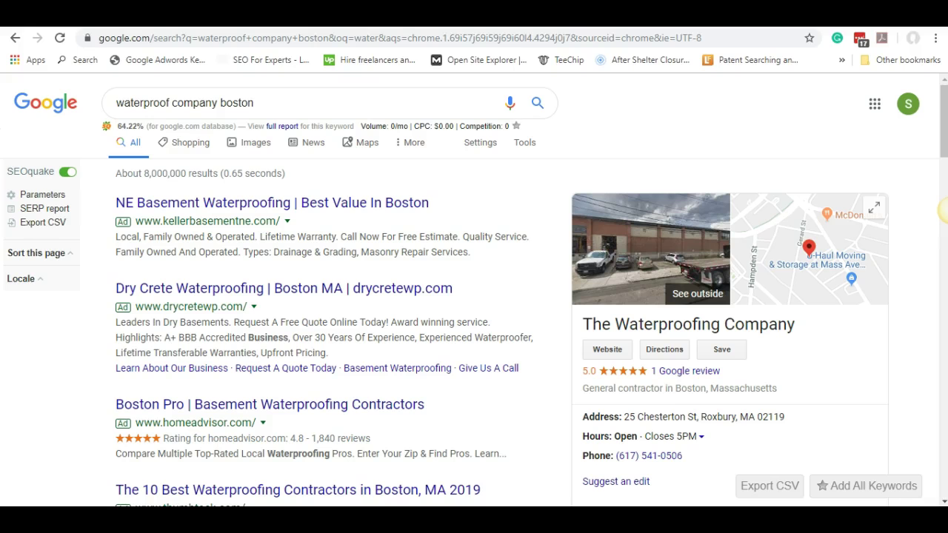
# - Rerun the Google search for "waterproof company boston"
pyautogui.click(243, 106)
pyautogui.moveTo(267, 101); pyautogui.dragTo(79, 102)
pyautogui.click(289, 98)
pyautogui.press('Return')
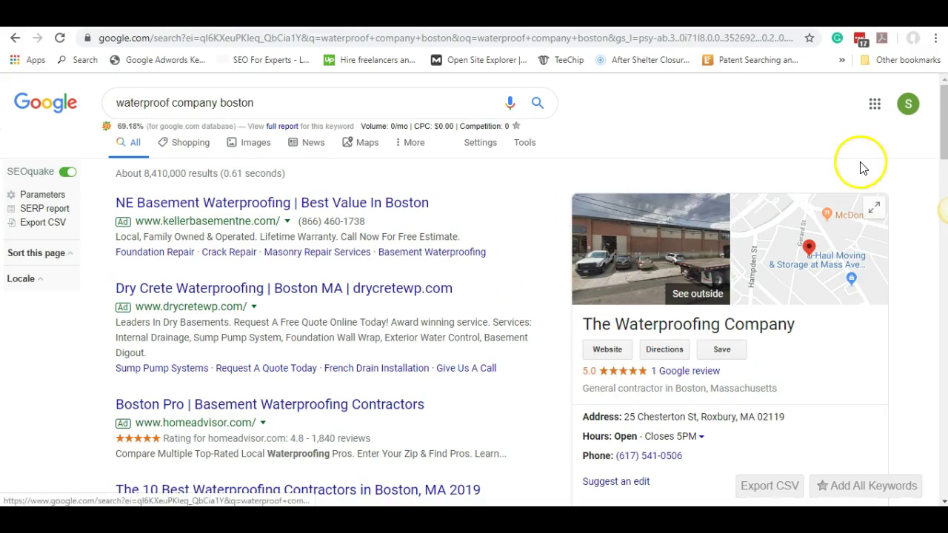
# - Open The Waterproofing Company's website from the first organic search result below the ads
pyautogui.moveTo(943, 106); pyautogui.dragTo(943, 122)
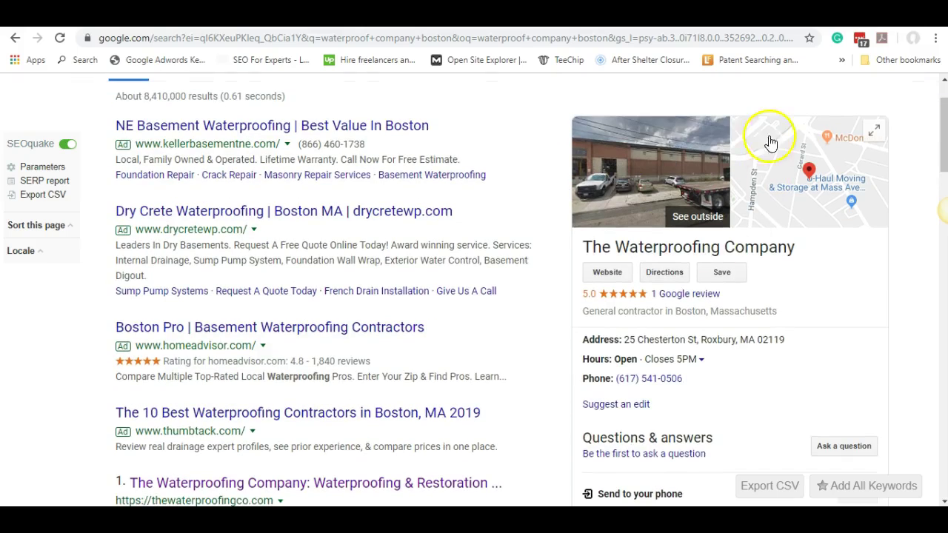
pyautogui.click(945, 127)
pyautogui.moveTo(945, 127); pyautogui.dragTo(945, 117)
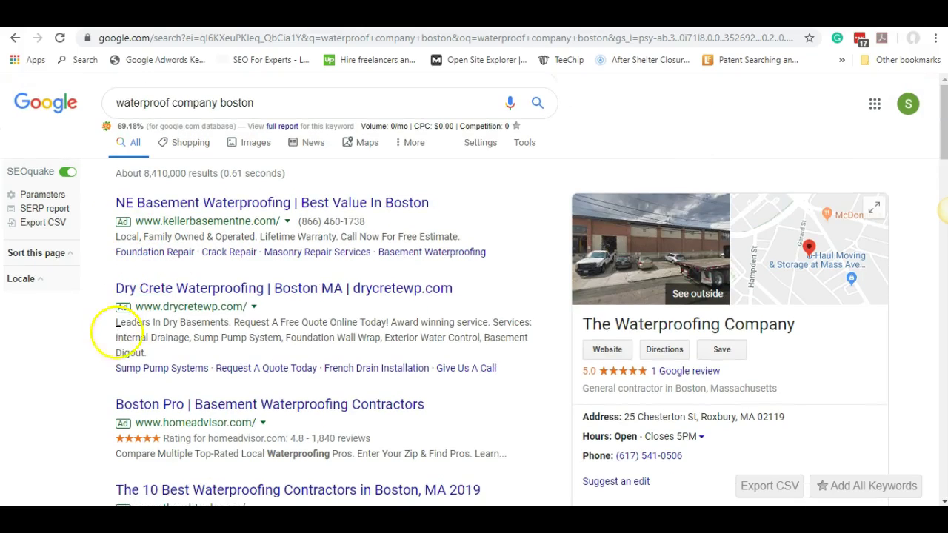
pyautogui.moveTo(945, 137); pyautogui.dragTo(945, 178)
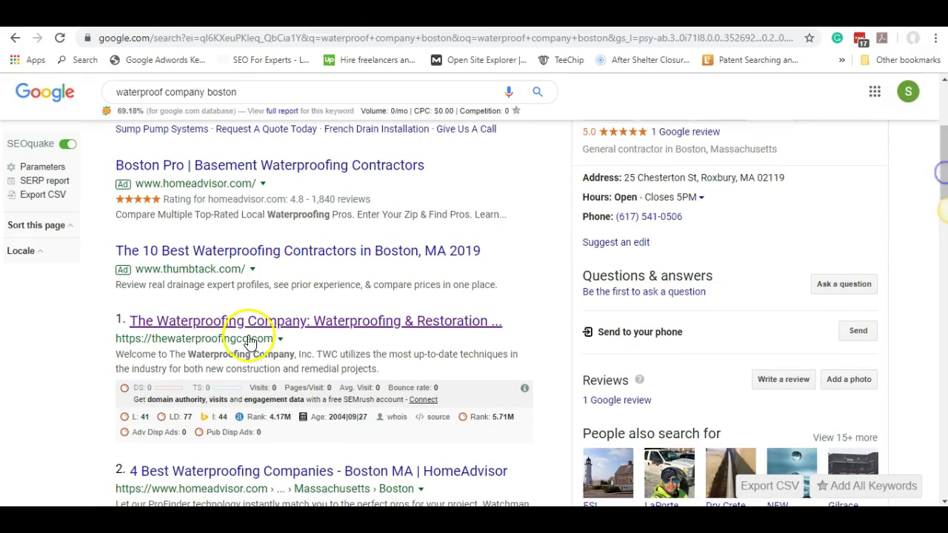
pyautogui.click(219, 324)
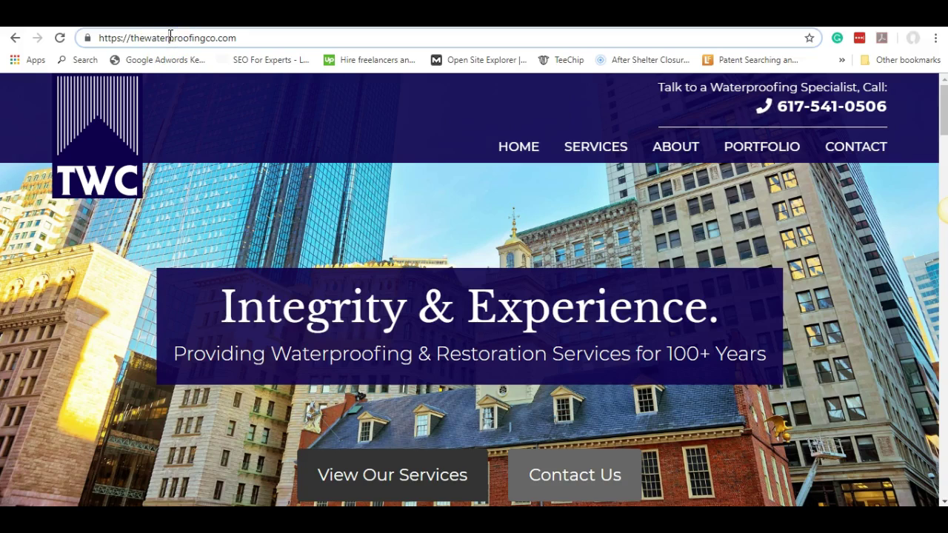
# - Return from the company's website to the Google results for "waterproof company boston"
pyautogui.write('A')
pyautogui.press('BackSpace')
pyautogui.press('BackSpace')
pyautogui.moveTo(226, 38); pyautogui.dragTo(74, 46)
pyautogui.write('wa')
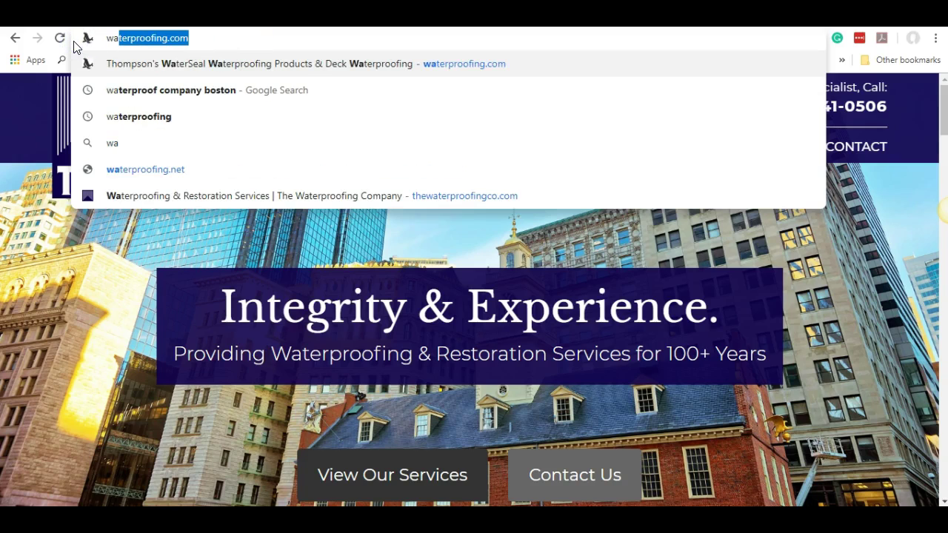
pyautogui.click(169, 91)
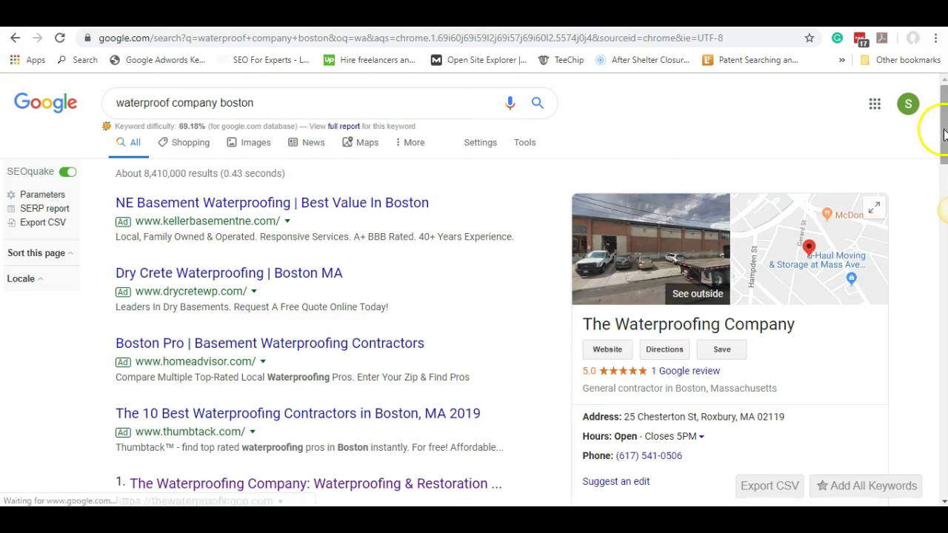
# - Examine the first organic result and the business profile of The Waterproofing Company
pyautogui.moveTo(943, 137); pyautogui.dragTo(943, 160)
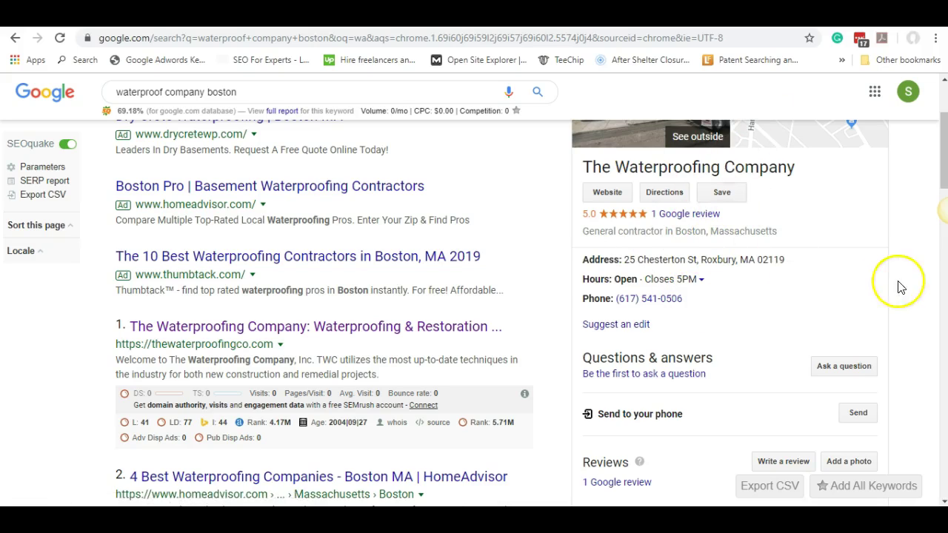
pyautogui.moveTo(944, 161); pyautogui.dragTo(944, 145)
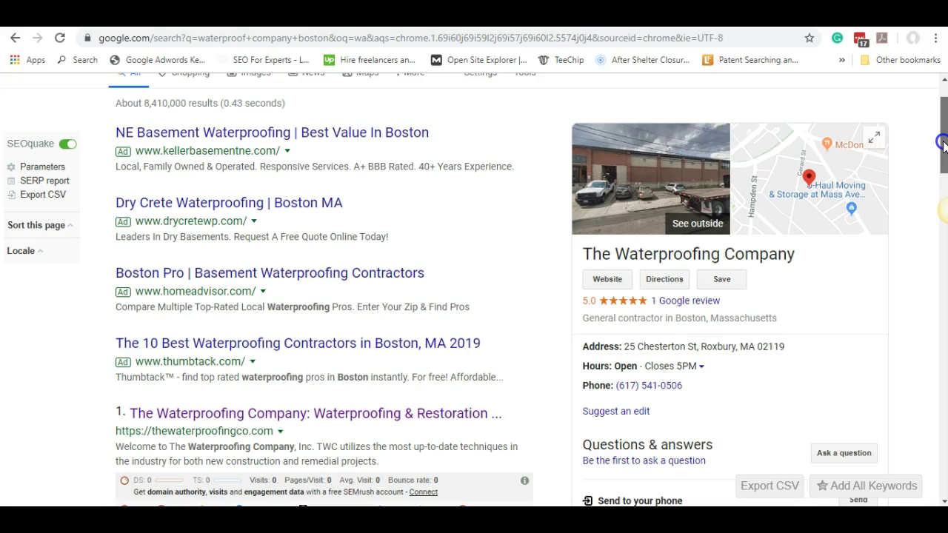
pyautogui.moveTo(943, 145); pyautogui.dragTo(944, 132)
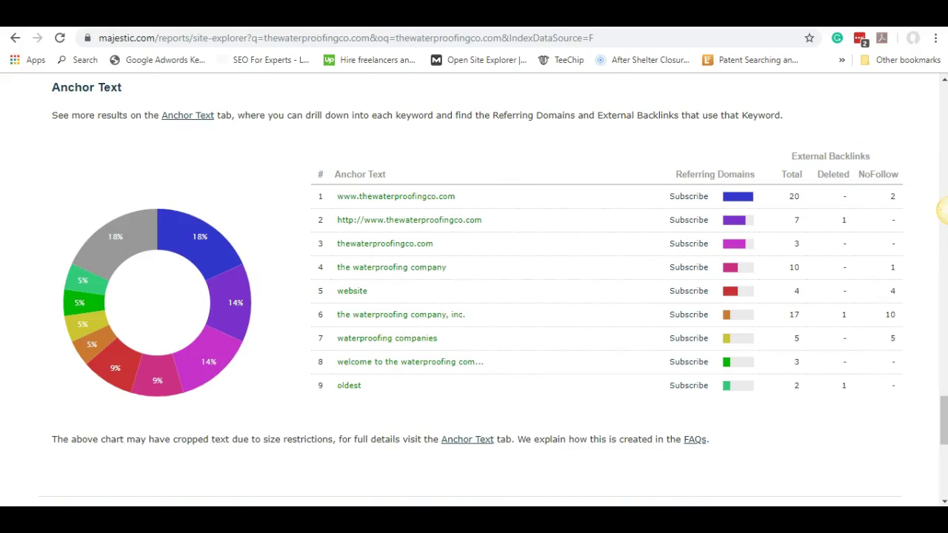
# - Review the backlink breakdown and the anchor text table's Referring Domains column in Majestic's Site Explorer report for thewaterproofingco.com
pyautogui.moveTo(944, 422); pyautogui.dragTo(943, 102)
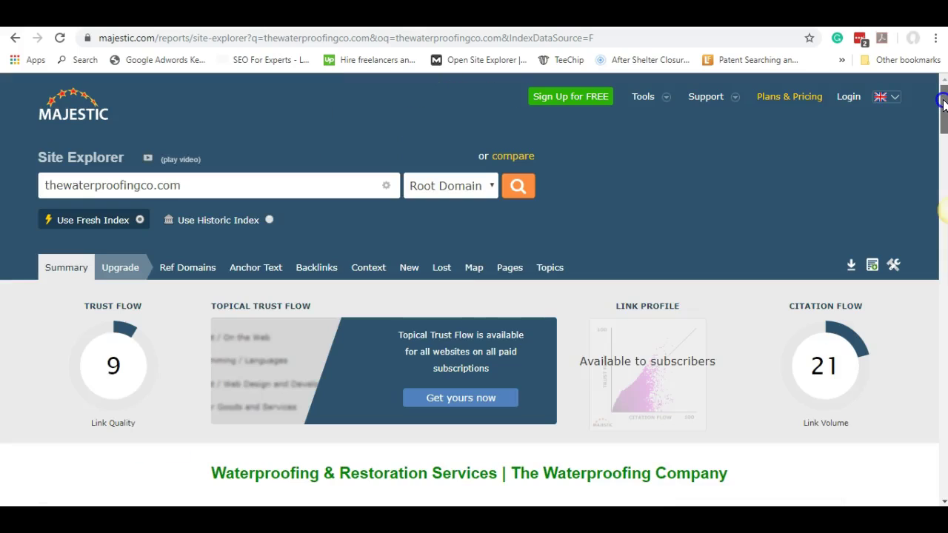
pyautogui.scroll(-20, 942, 210)
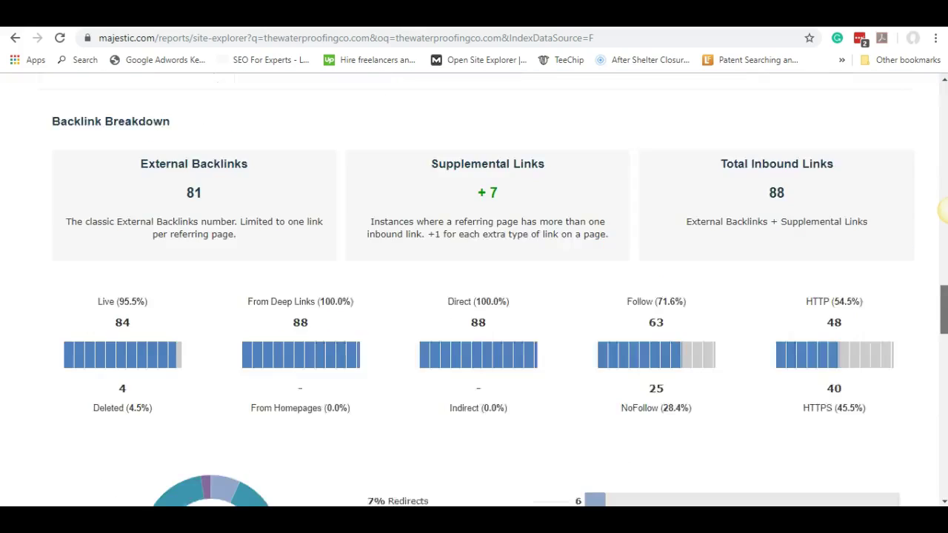
pyautogui.scroll(-4, 942, 210)
pyautogui.scroll(1, 942, 210)
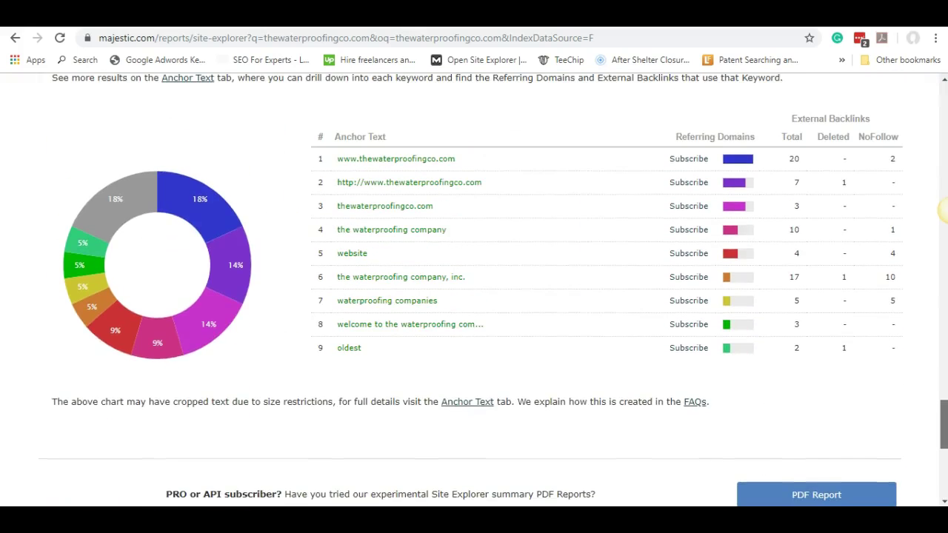
pyautogui.scroll(-1, 945, 211)
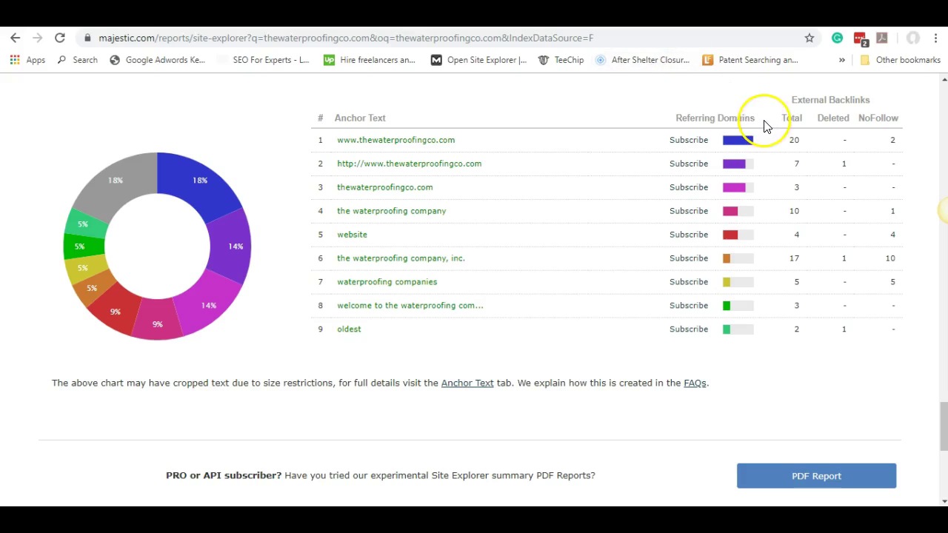
pyautogui.moveTo(766, 124); pyautogui.dragTo(675, 120)
pyautogui.moveTo(766, 126); pyautogui.dragTo(680, 119)
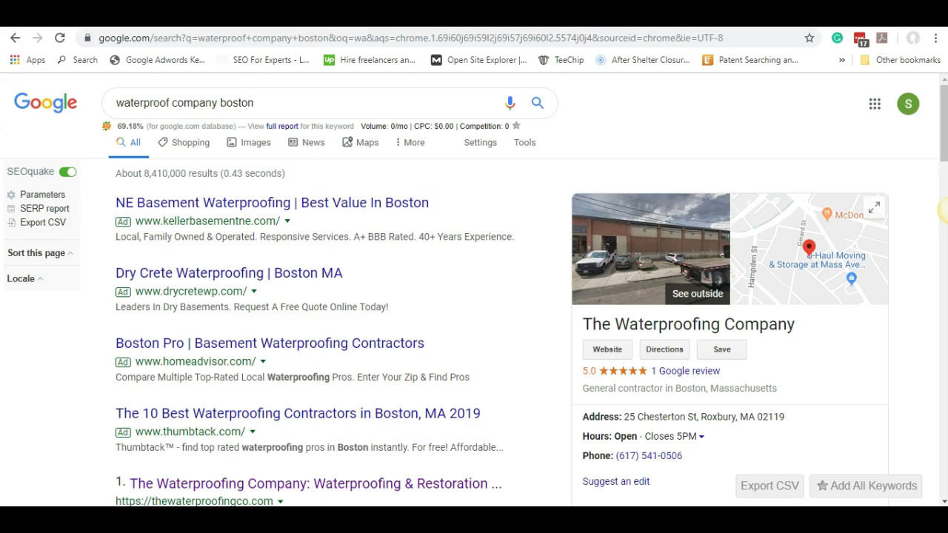
# - View the restecpr.com home page, and examine thewaterproofingco.com's page content down to the "Why Choose TWC" text about waterproofing contractors
pyautogui.click(619, 351)
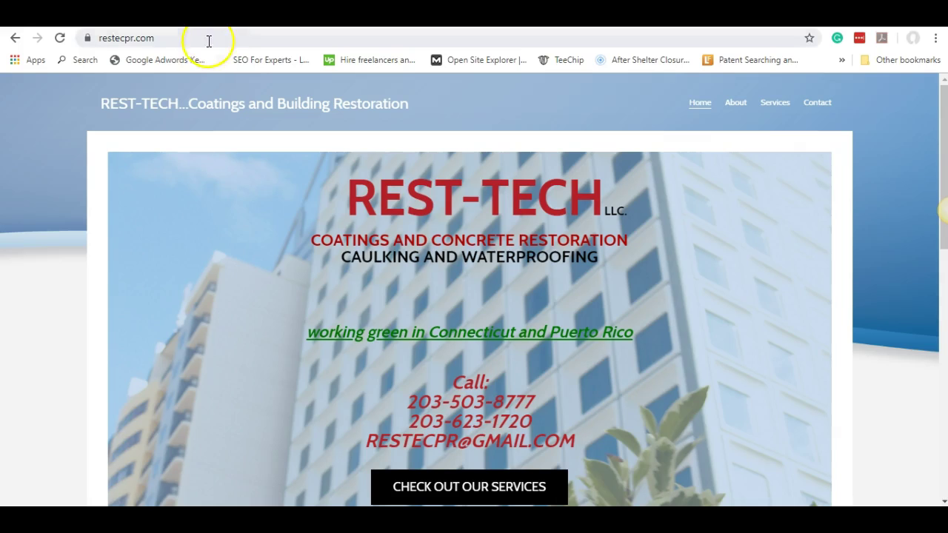
pyautogui.click(198, 42)
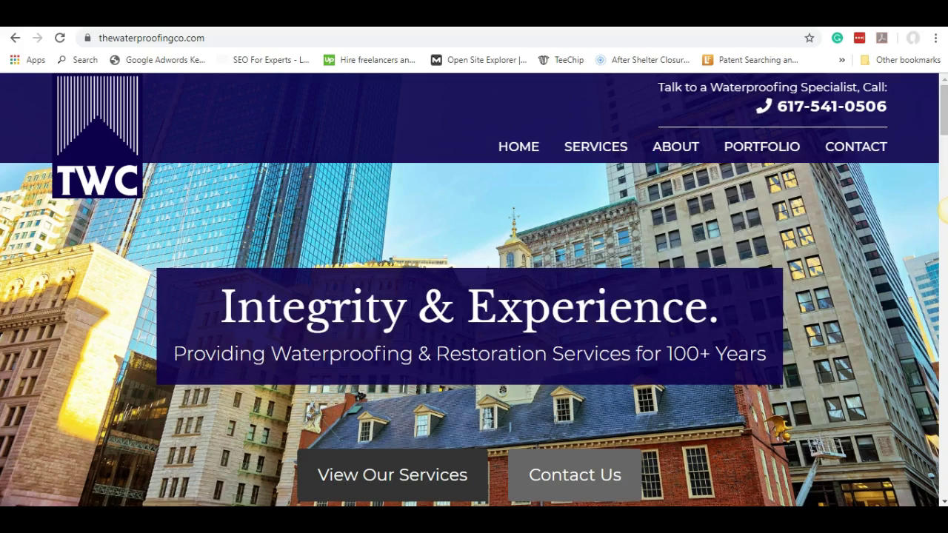
pyautogui.moveTo(943, 152); pyautogui.dragTo(943, 298)
pyautogui.scroll(-10, 943, 211)
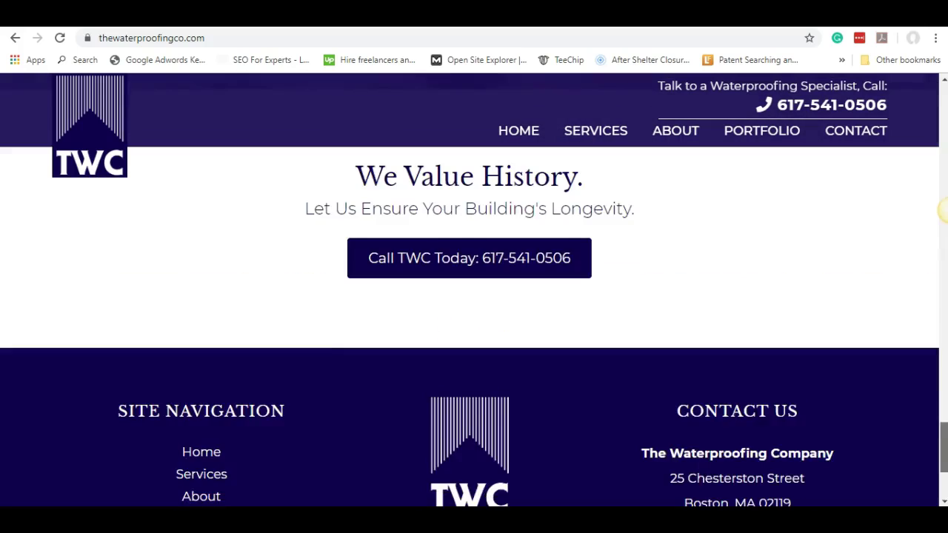
pyautogui.scroll(1, 942, 210)
pyautogui.scroll(-3, 942, 212)
pyautogui.moveTo(943, 470); pyautogui.dragTo(943, 383)
pyautogui.scroll(2, 939, 286)
pyautogui.moveTo(69, 235); pyautogui.dragTo(381, 304)
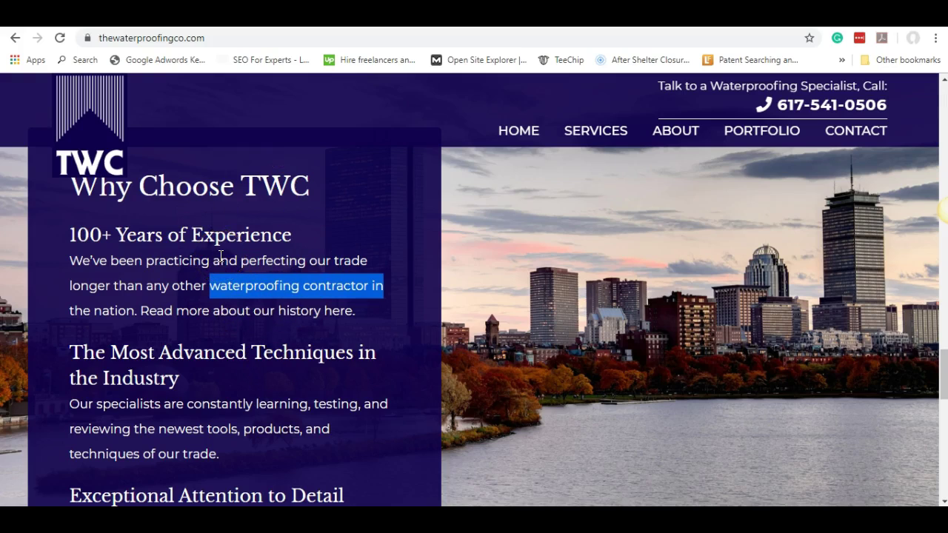
# - Compare the web addresses and home pages of restecpr.com and thewaterproofingco.com
pyautogui.click(226, 37)
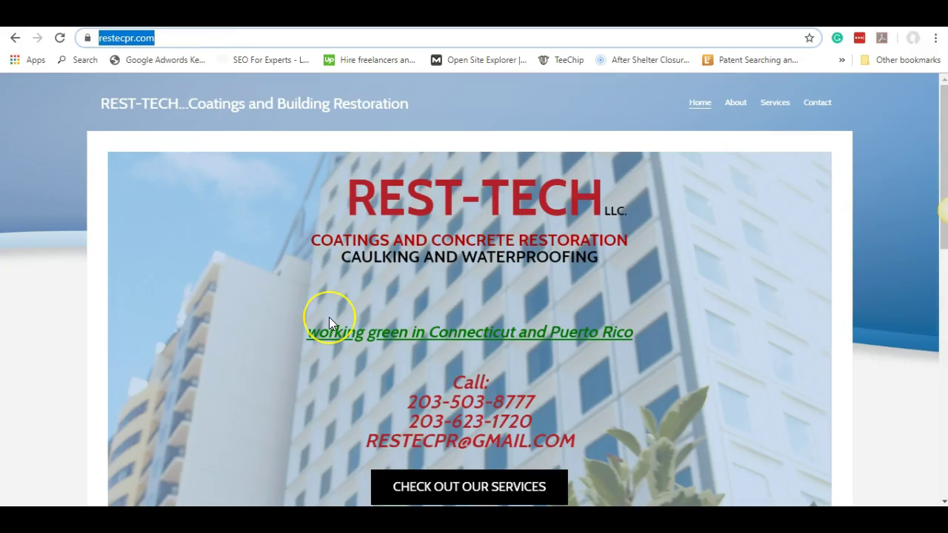
pyautogui.click(201, 121)
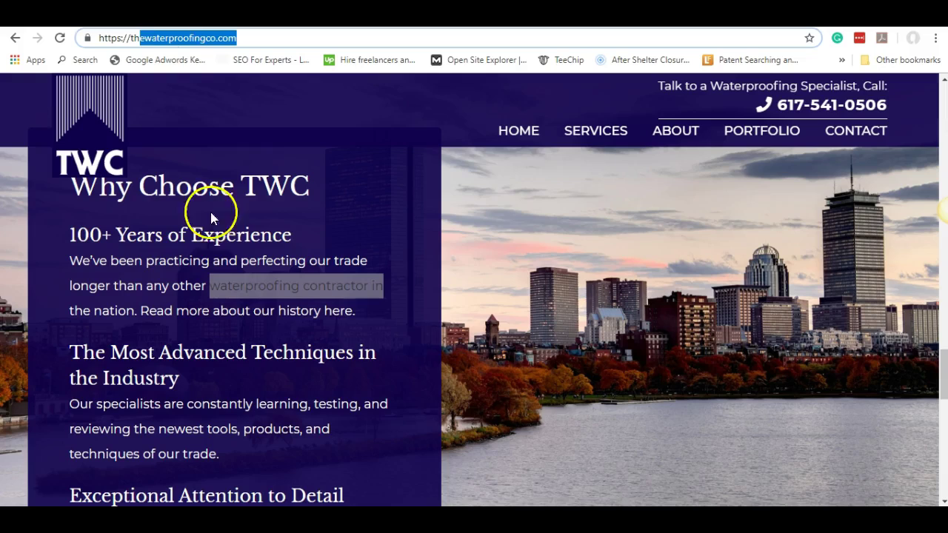
pyautogui.click(358, 314)
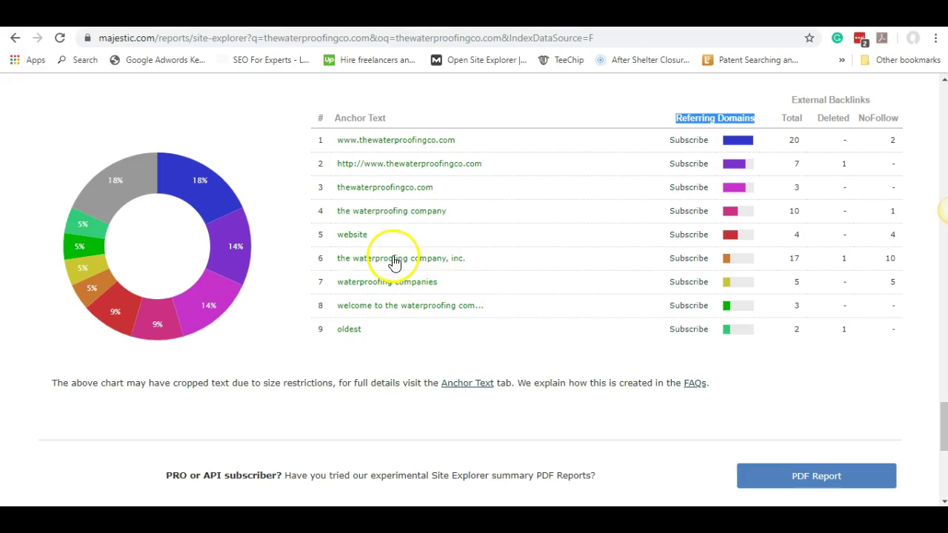
# - Examine the anchor texts and their distribution chart in Majestic's report for thewaterproofingco.com
pyautogui.click(393, 212)
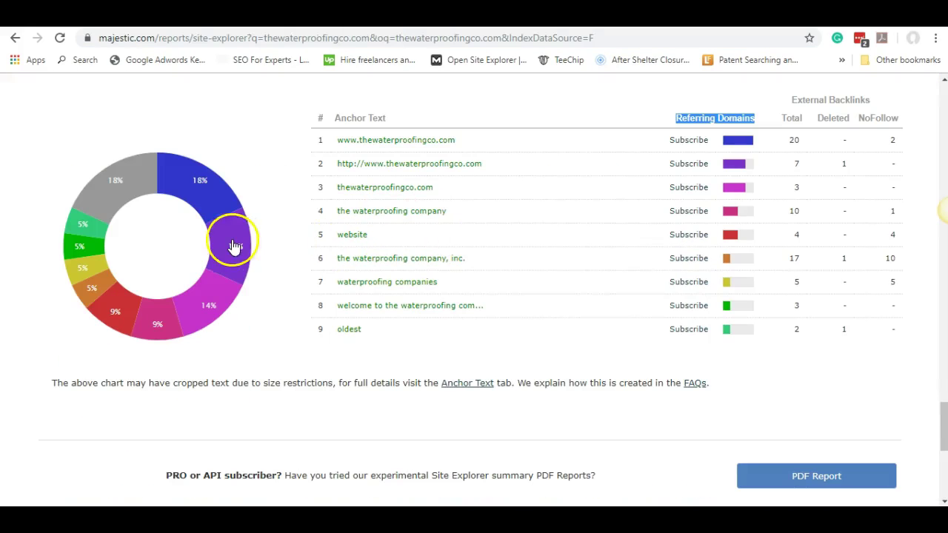
pyautogui.moveTo(206, 211)
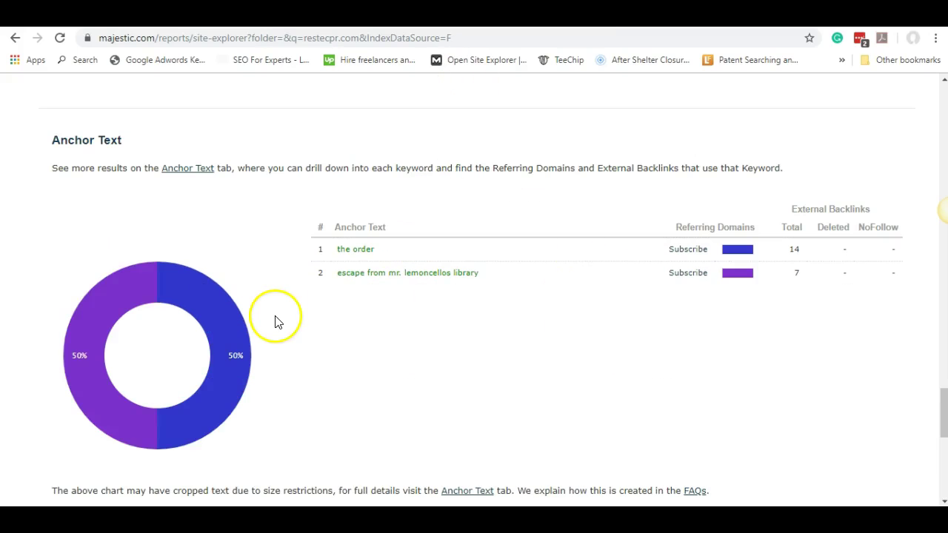
# - Examine the anchor texts "the order" and "escape from mr. lemoncellos library" in Majestic's report for restecpr.com
pyautogui.moveTo(385, 253); pyautogui.dragTo(344, 253)
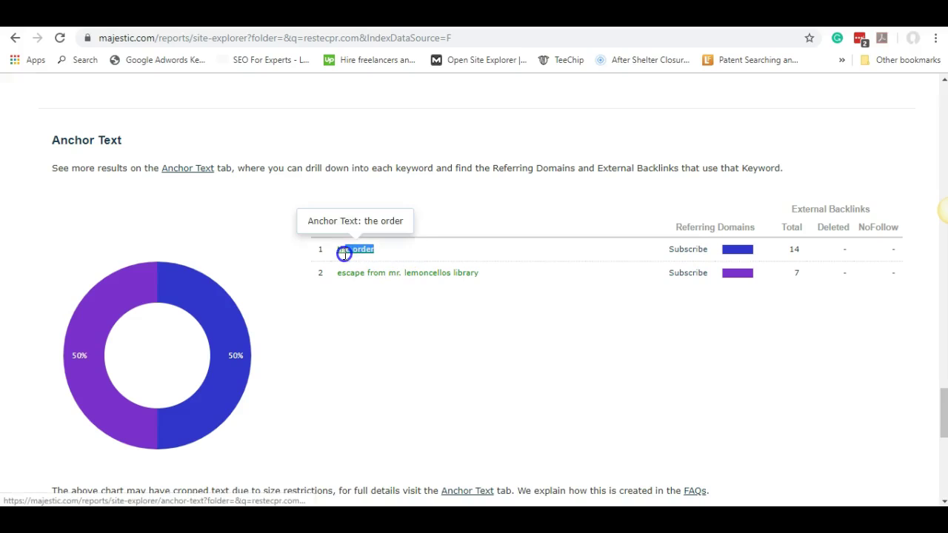
pyautogui.moveTo(482, 275); pyautogui.dragTo(341, 275)
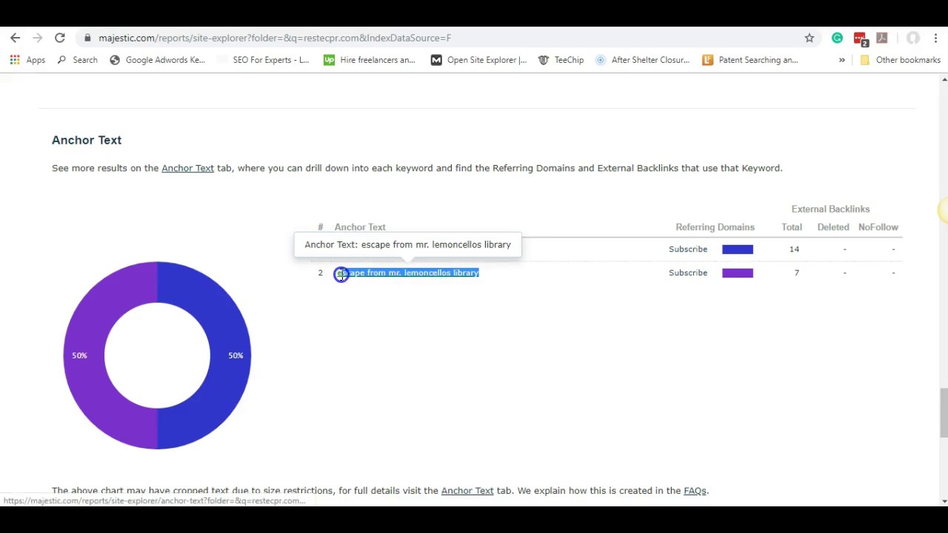
pyautogui.click(521, 324)
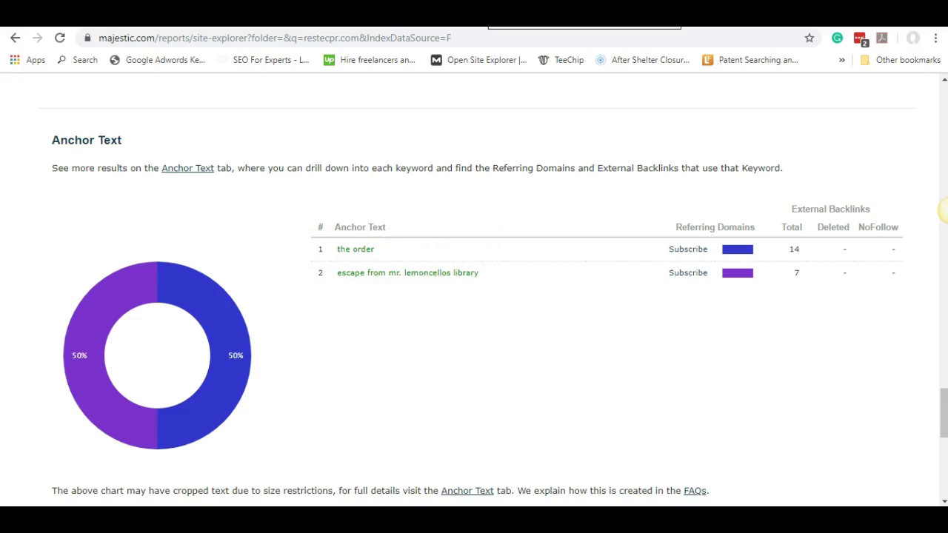
# - Revisit the "waterproof company boston" search results and highlight the anchor text rows in Majestic's report for thewaterproofingco.com
pyautogui.hotkey('alt', 'Left')
pyautogui.click(15, 38)
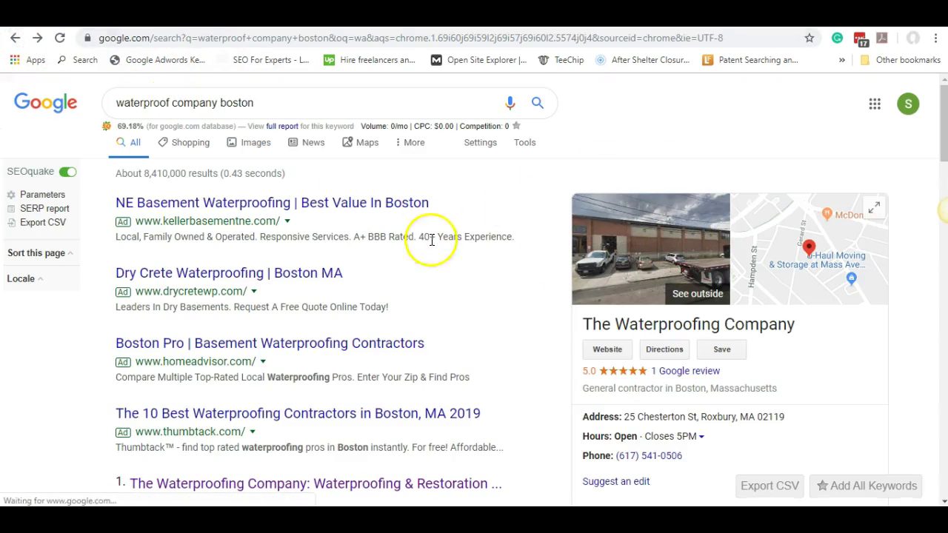
pyautogui.moveTo(943, 107); pyautogui.dragTo(942, 46)
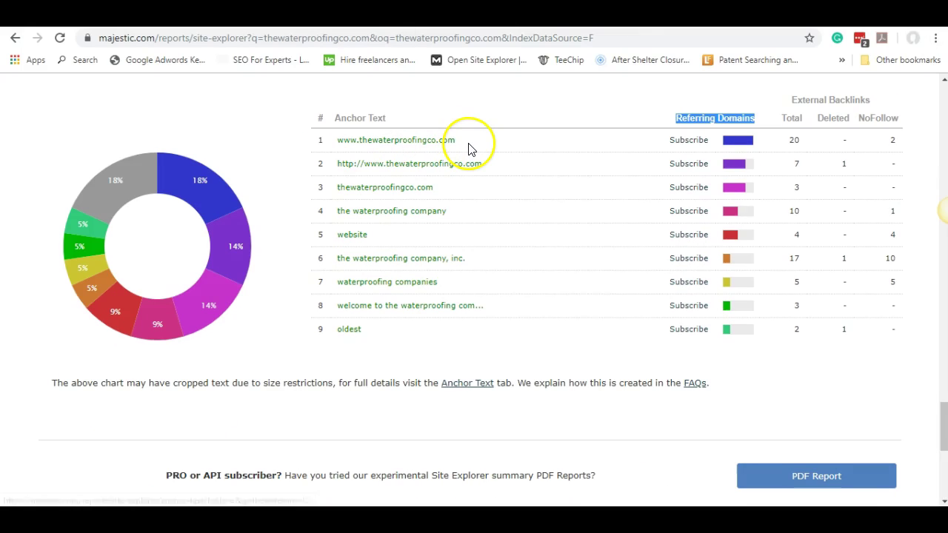
pyautogui.moveTo(470, 147); pyautogui.dragTo(423, 309)
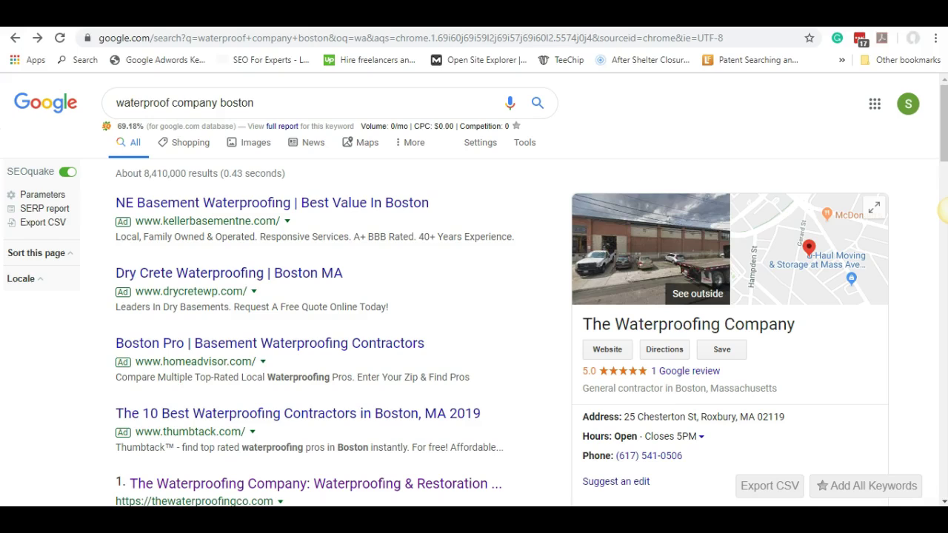
# - Open The Waterproofing Company's website from the Google results and view its home page down to the "Our Portfolio" section
pyautogui.click(607, 349)
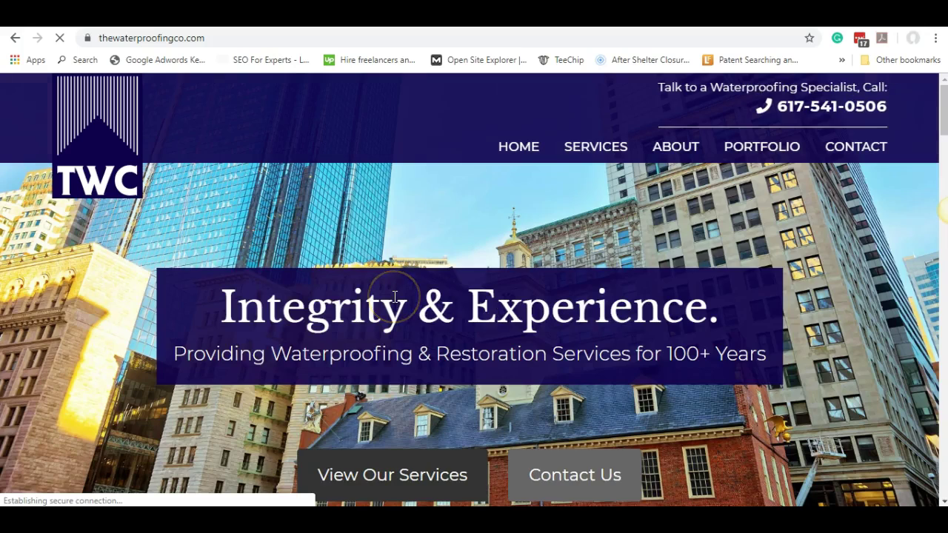
pyautogui.click(943, 155)
pyautogui.moveTo(943, 155); pyautogui.dragTo(943, 255)
pyautogui.scroll(-5, 942, 211)
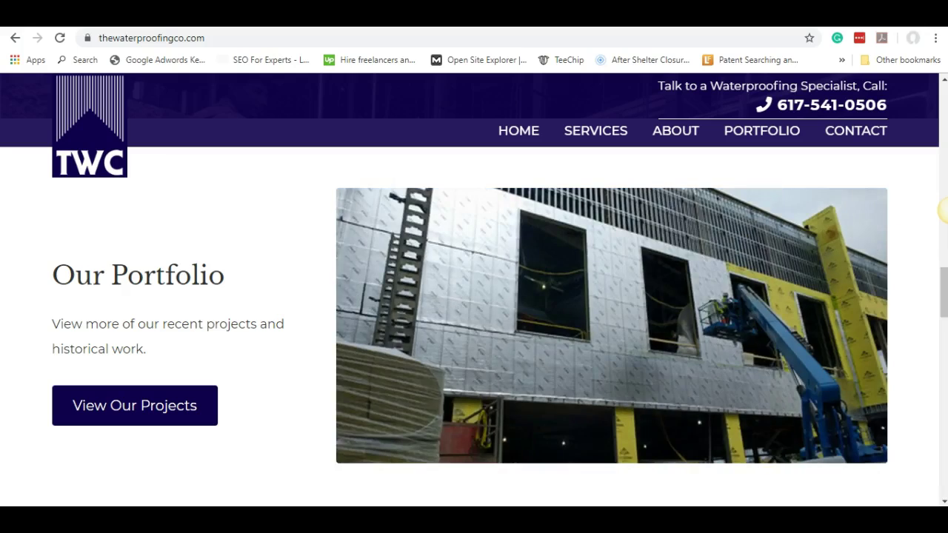
# - Compare the restecpr.com home page with the Majestic anchor text tables for thewaterproofingco.com and restecpr.com
pyautogui.hotkey('ctrl', 'Tab')
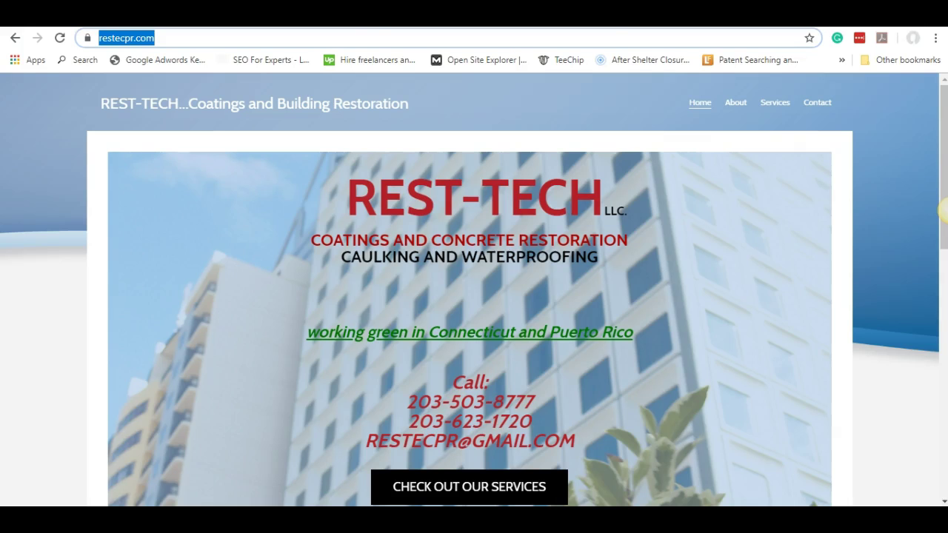
pyautogui.hotkey('ctrl', 'Tab')
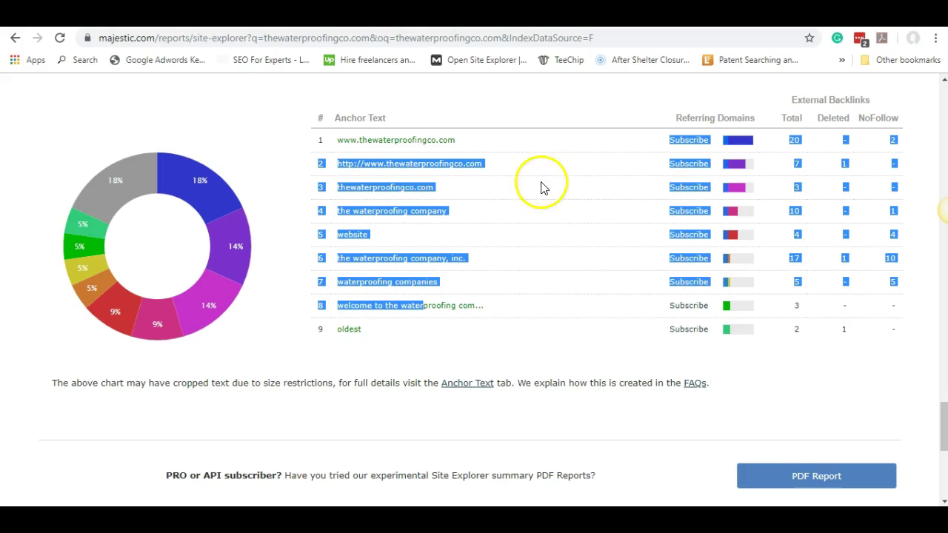
pyautogui.click(491, 343)
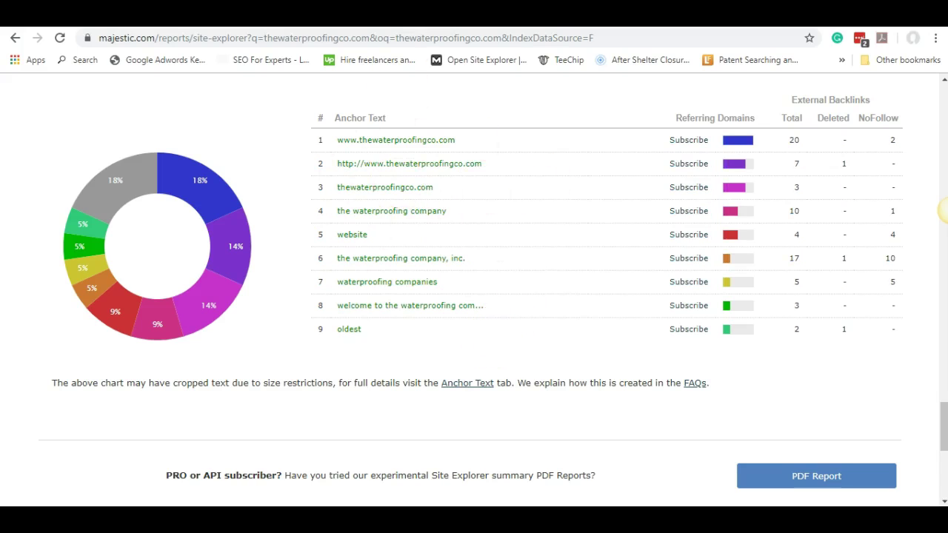
pyautogui.hotkey('ctrl', 'Tab')
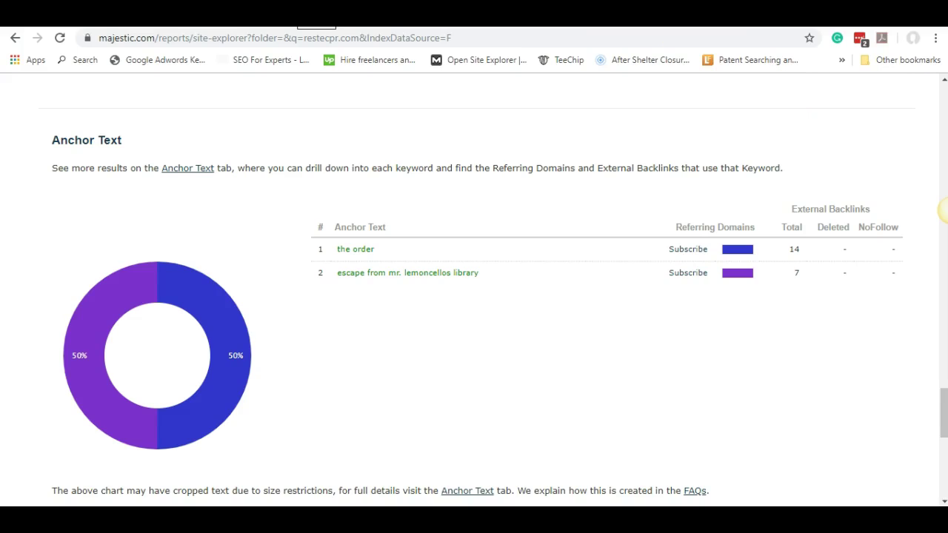
pyautogui.hotkey('ctrl', 'Tab')
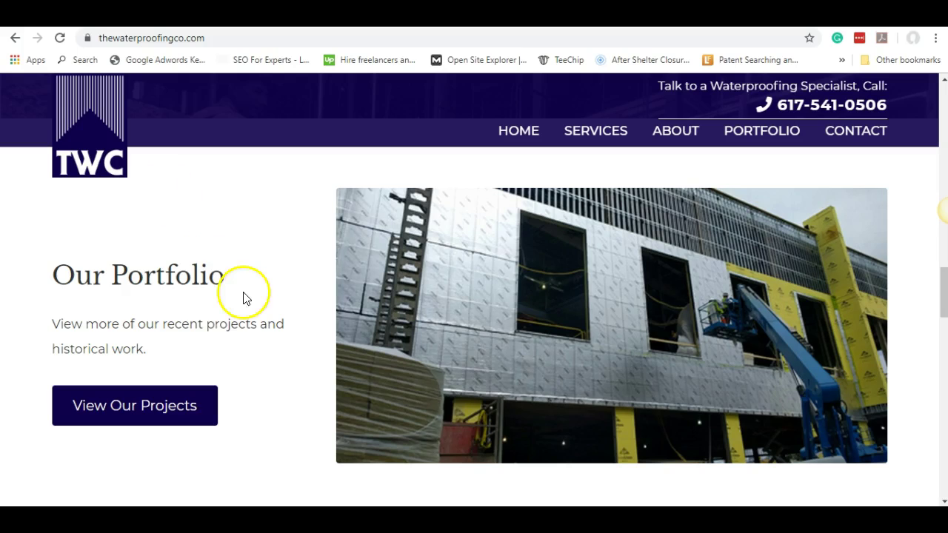
# - Review thewaterproofingco.com's anchor text report, the "what are seo backlinks" search results and the restecpr.com home page
pyautogui.click(170, 404)
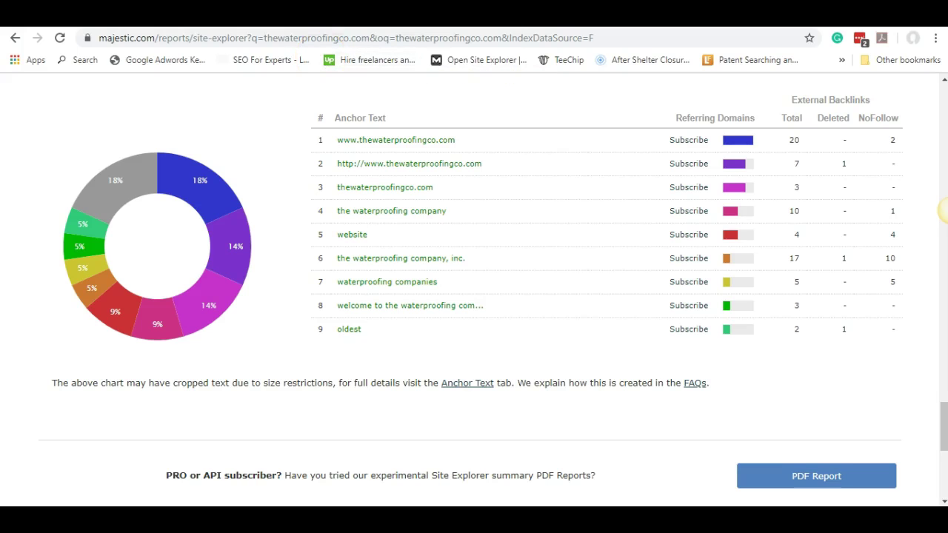
pyautogui.hotkey('ctrl', 'Tab')
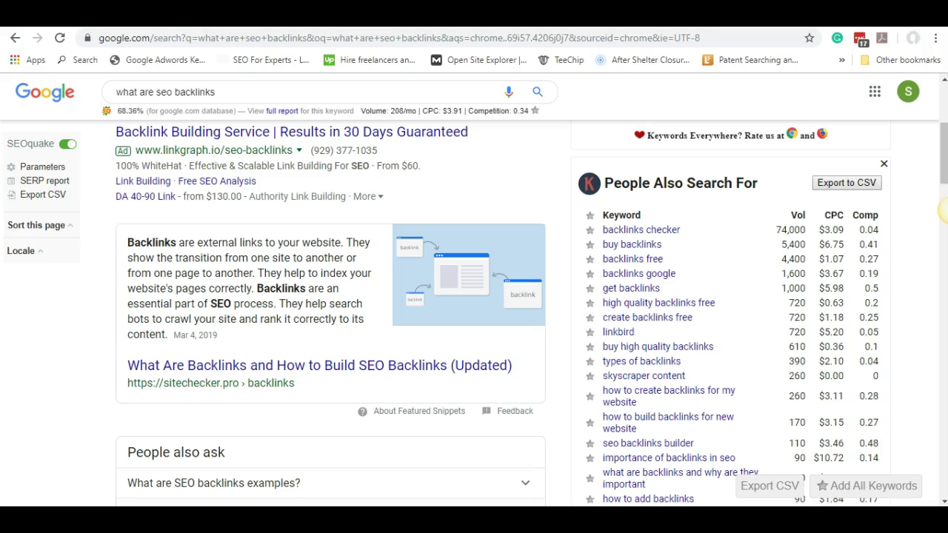
pyautogui.hotkey('ctrl', 'shift', 'Tab')
pyautogui.hotkey('ctrl', 'Tab')
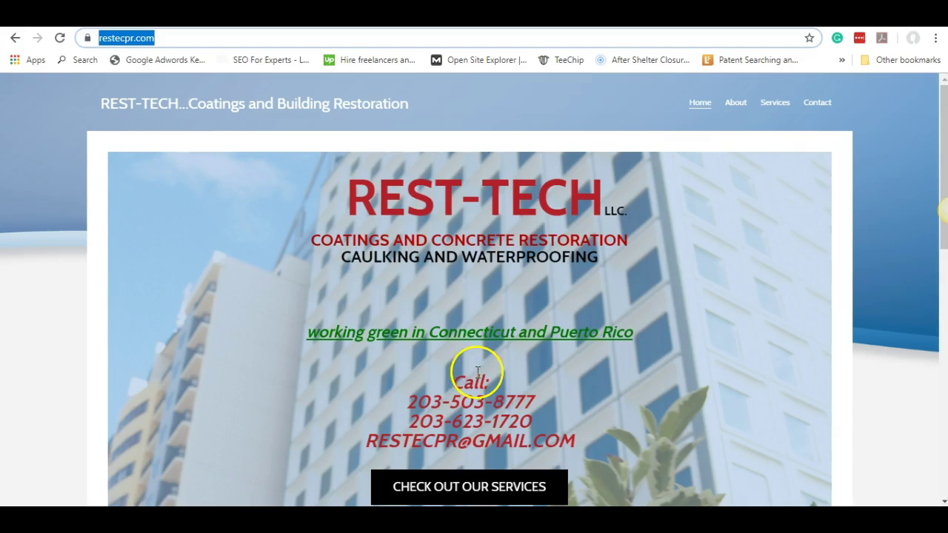
# - Switch to the pricing document in Word and highlight the "GOOGLE Ads – 3 Month Trial $2,500" line
pyautogui.hotkey('alt', 'Tab')
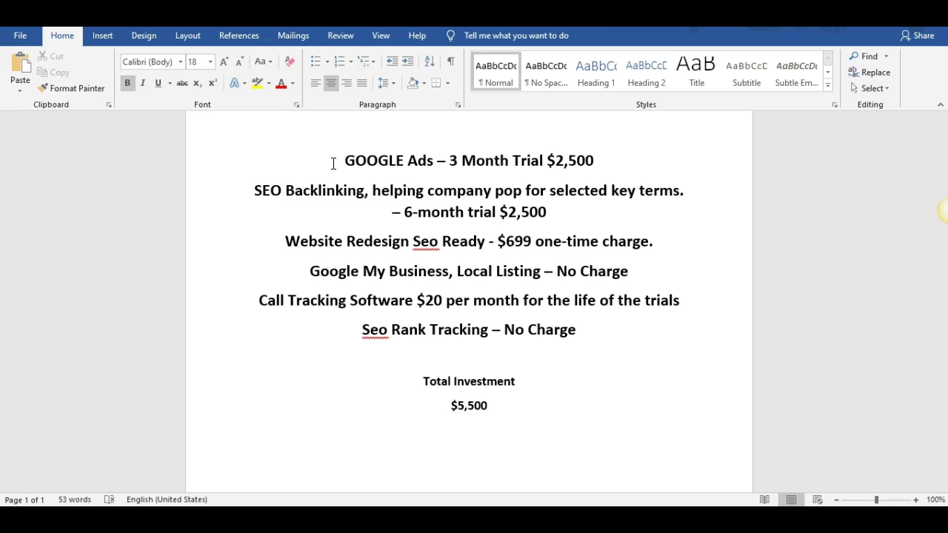
pyautogui.moveTo(334, 163); pyautogui.dragTo(590, 169)
pyautogui.click(590, 166)
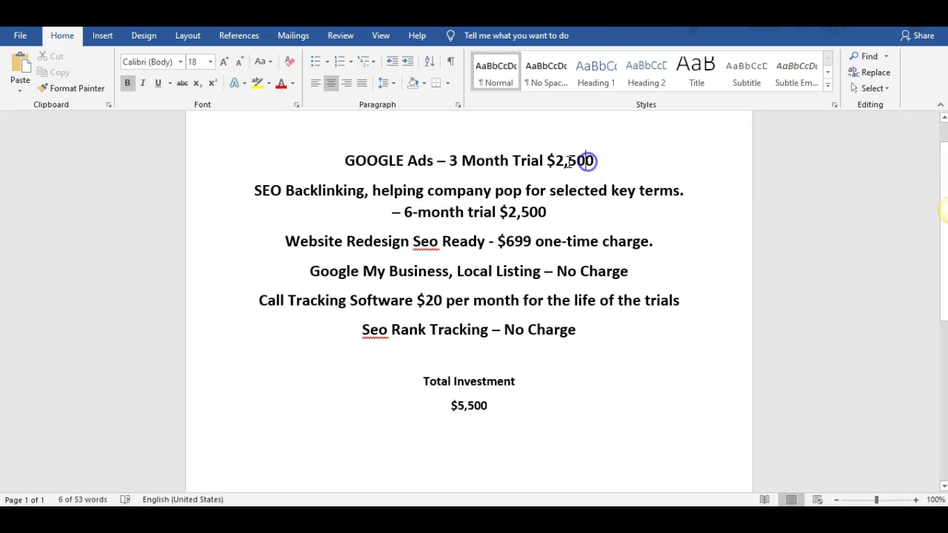
pyautogui.click(564, 162)
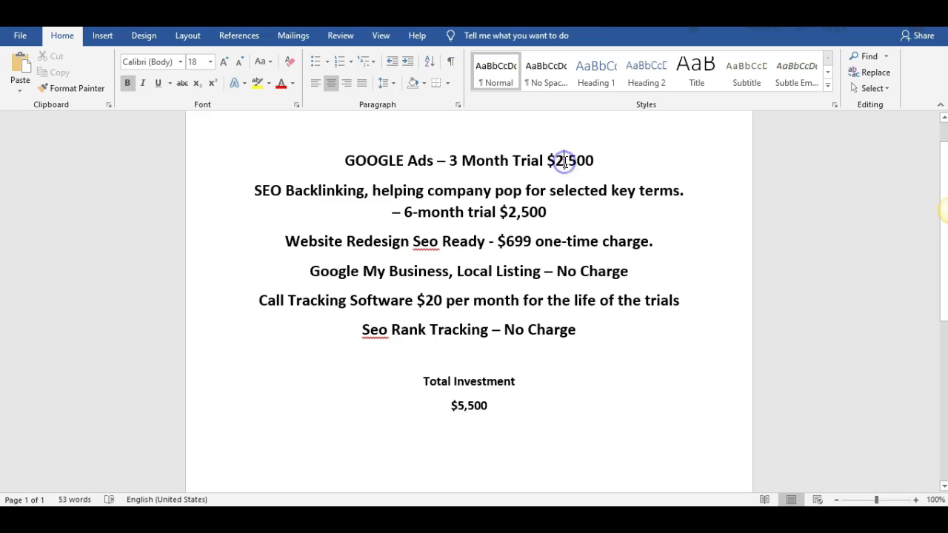
# - Highlight the SEO Backlinking item with its 6-month trial, and then its $2,500 price
pyautogui.moveTo(251, 191); pyautogui.dragTo(650, 208)
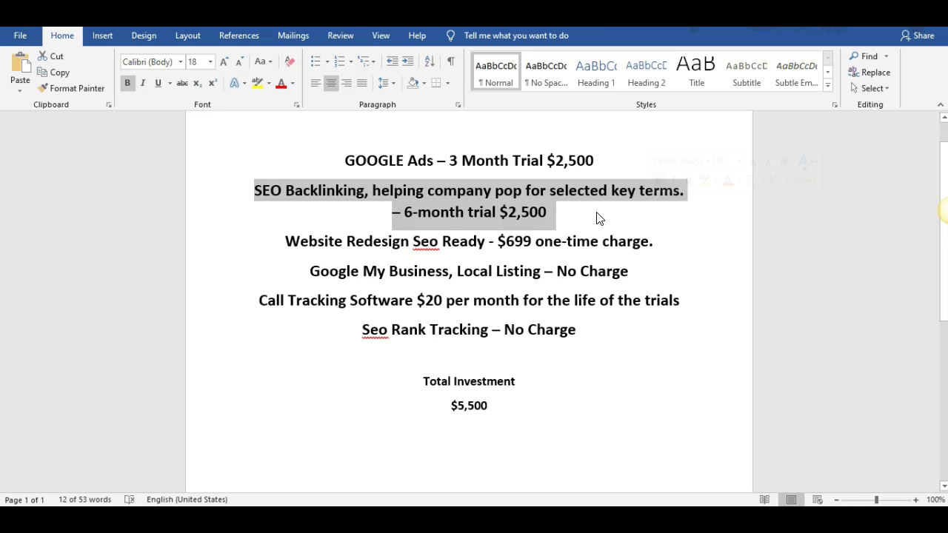
pyautogui.click(558, 213)
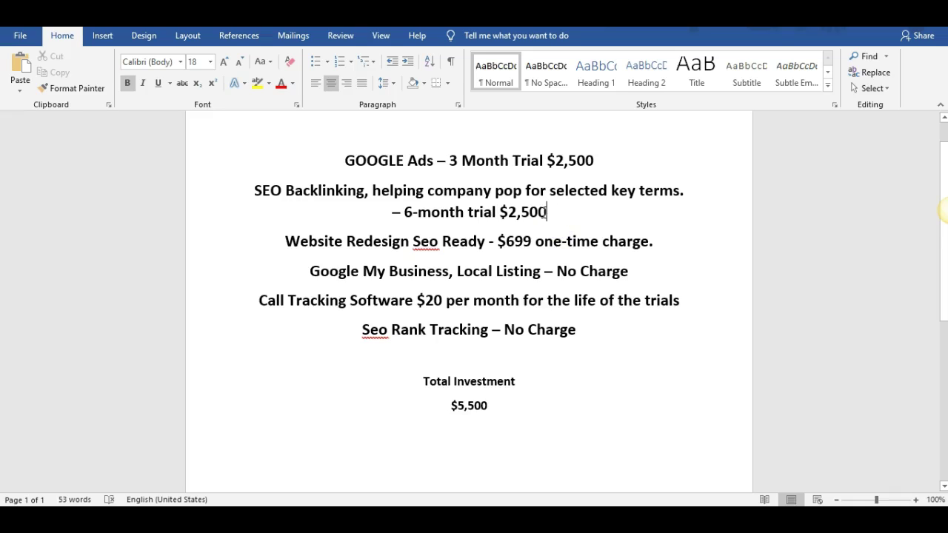
pyautogui.moveTo(546, 213); pyautogui.dragTo(507, 216)
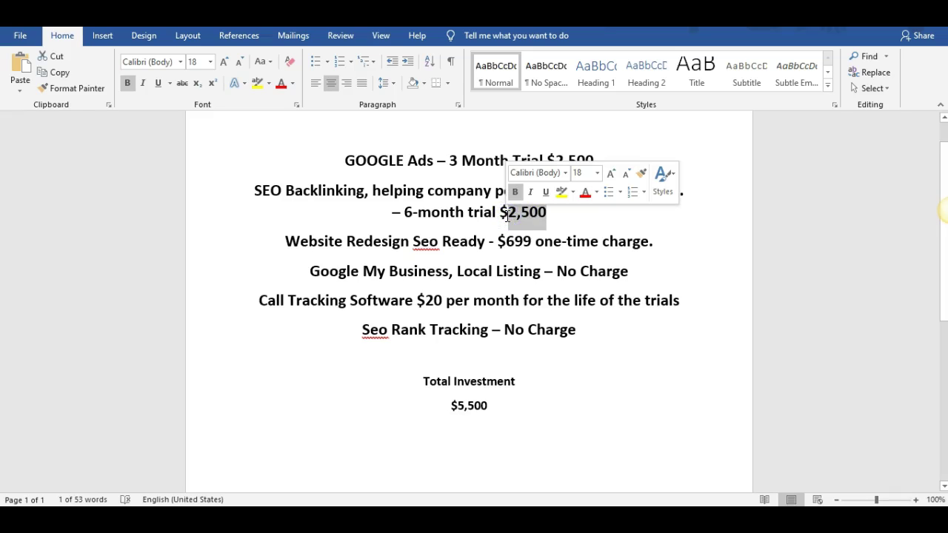
pyautogui.click(468, 231)
# - Point out the website redesign's "$699 one-time charge" and the "Google My Business, Local Listing" item
pyautogui.click(346, 242)
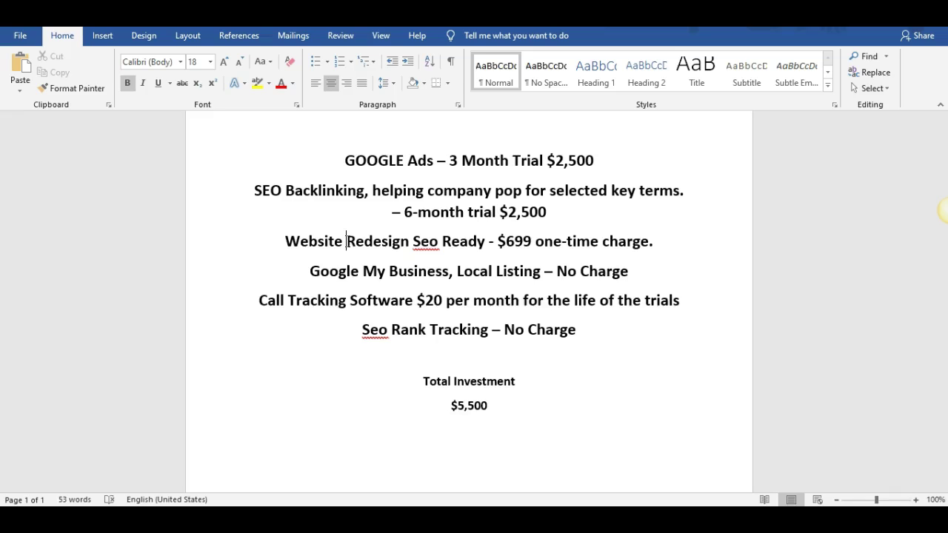
pyautogui.moveTo(496, 250); pyautogui.dragTo(511, 264)
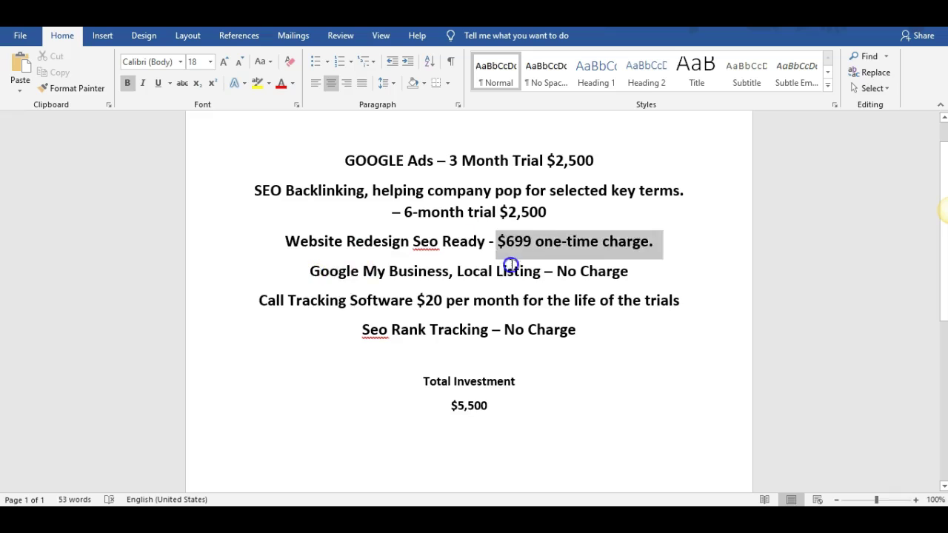
pyautogui.moveTo(311, 271); pyautogui.dragTo(532, 279)
pyautogui.click(532, 278)
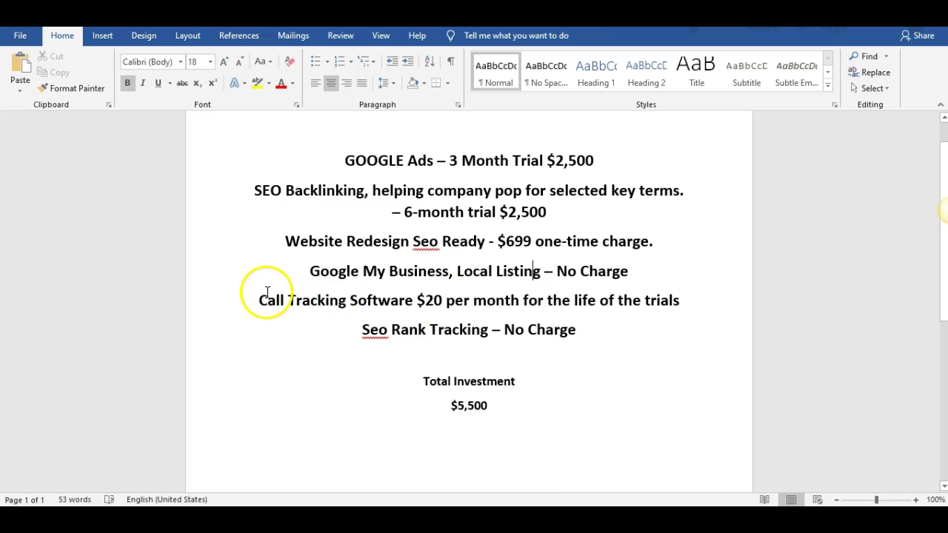
# - Highlight the call tracking software's $20 per month price and the "Seo Rank Tracking – No Charge" line
pyautogui.moveTo(425, 303); pyautogui.dragTo(499, 306)
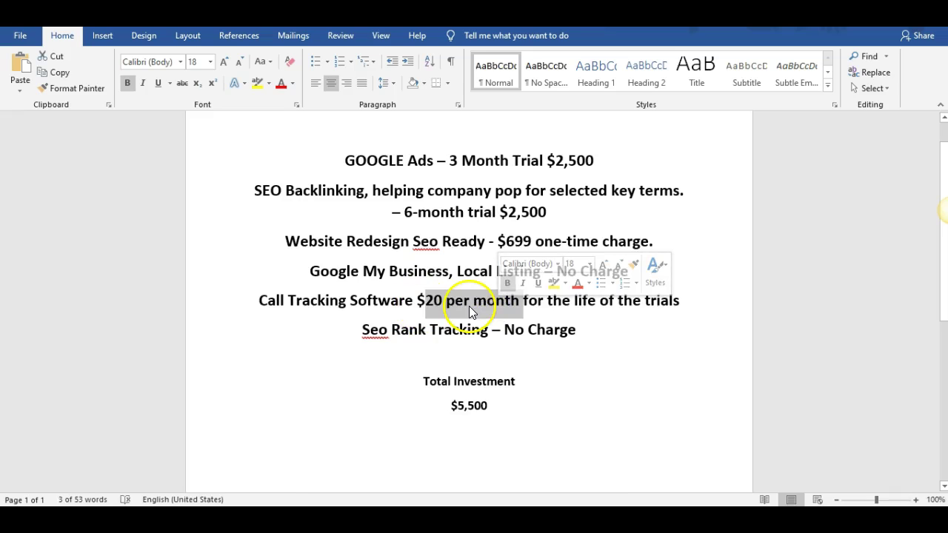
pyautogui.click(469, 306)
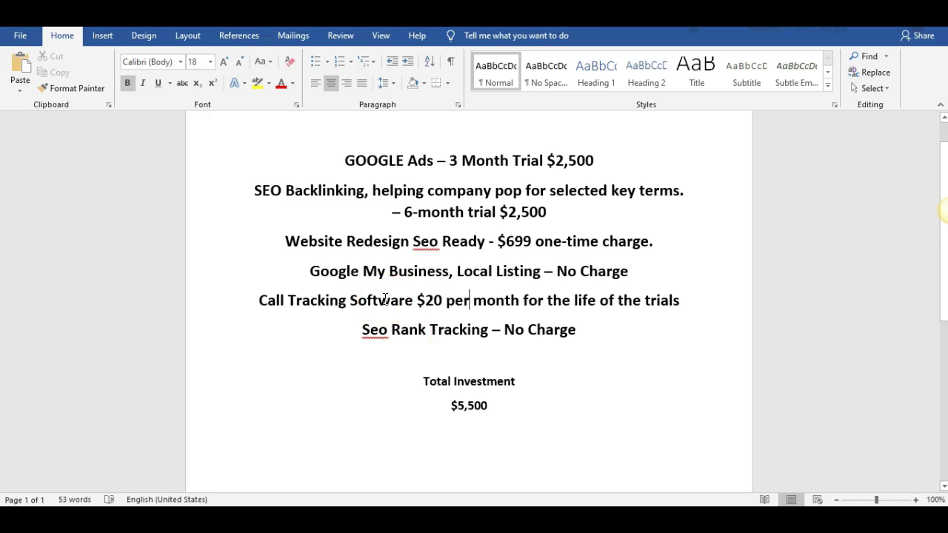
pyautogui.click(391, 331)
pyautogui.moveTo(361, 331); pyautogui.dragTo(557, 339)
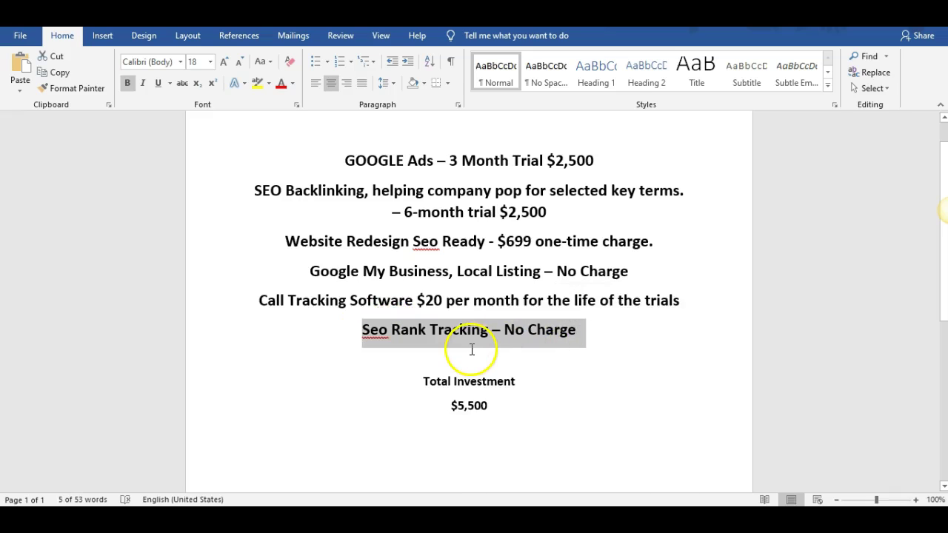
pyautogui.click(417, 355)
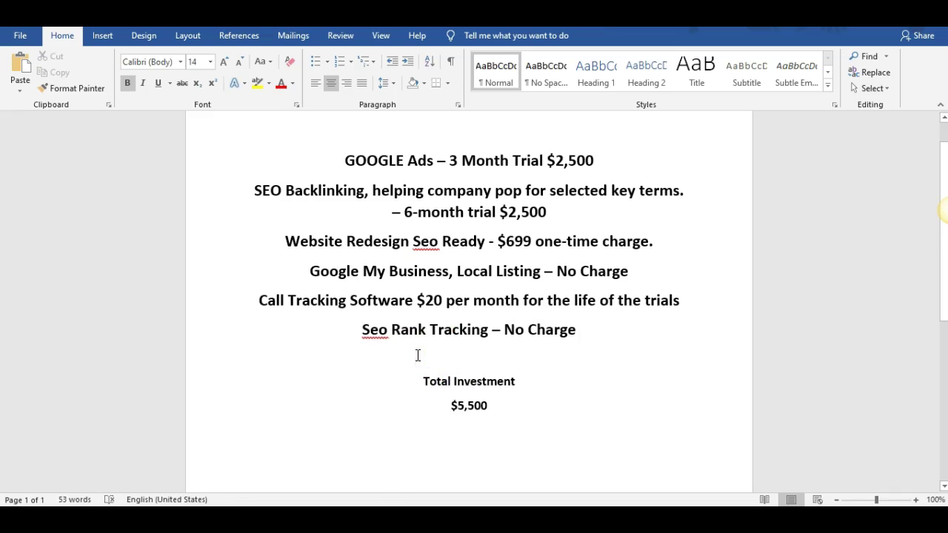
# - Highlight the $5,500 total investment, the Google Ads 3-month trial price and the backlinking trial's $2,500 price
pyautogui.moveTo(445, 406); pyautogui.dragTo(508, 406)
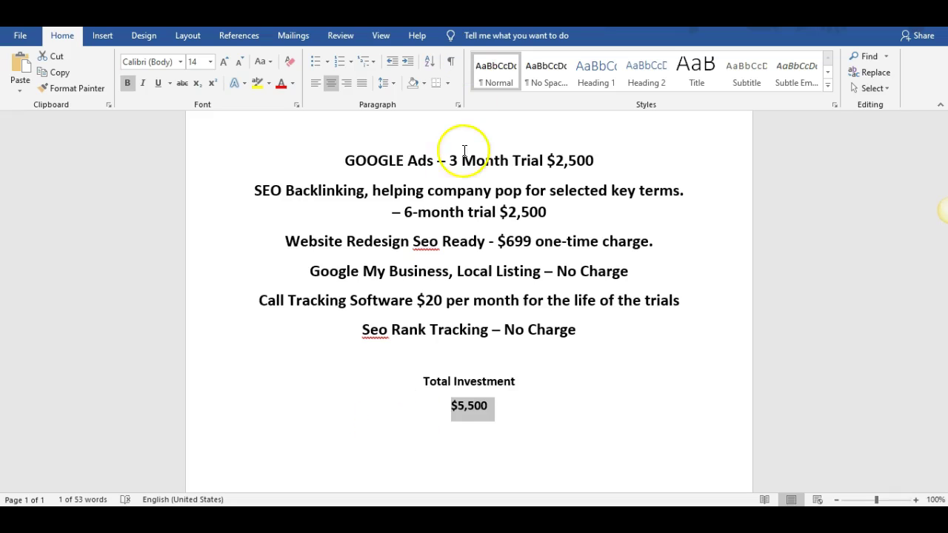
pyautogui.moveTo(448, 164); pyautogui.dragTo(506, 166)
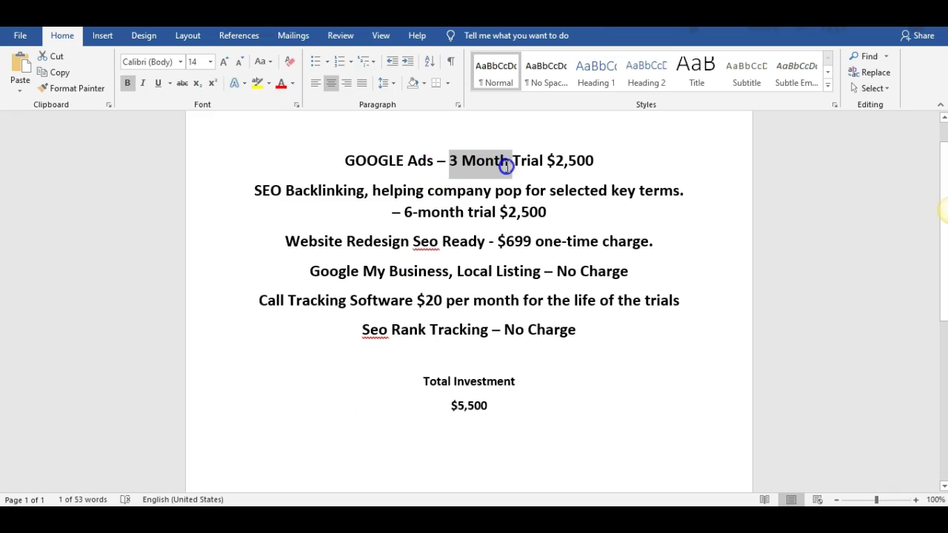
pyautogui.click(567, 164)
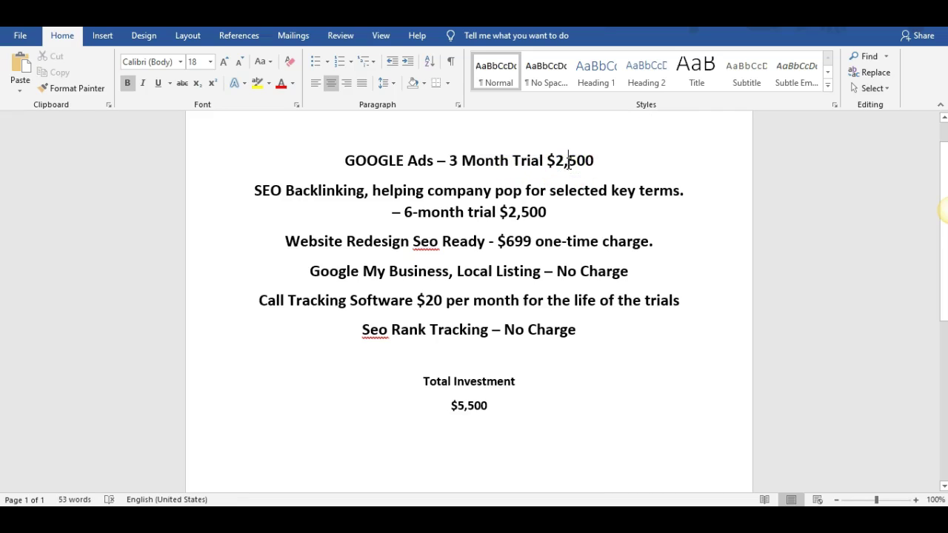
pyautogui.moveTo(599, 161); pyautogui.dragTo(493, 163)
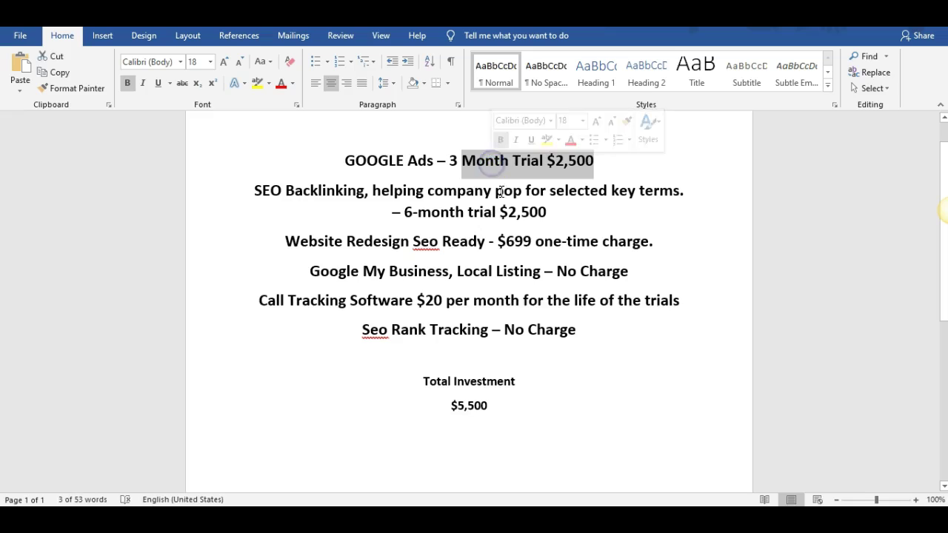
pyautogui.moveTo(507, 215); pyautogui.dragTo(545, 214)
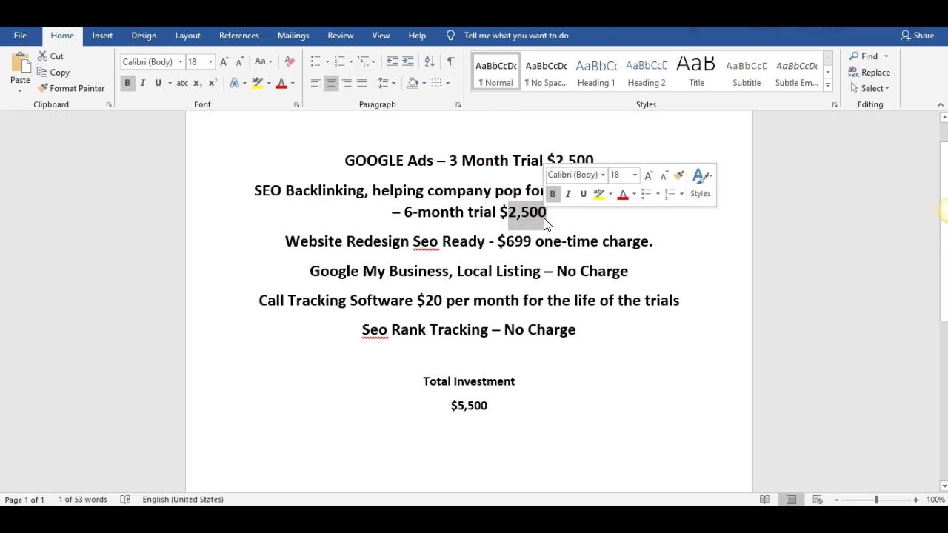
pyautogui.click(502, 214)
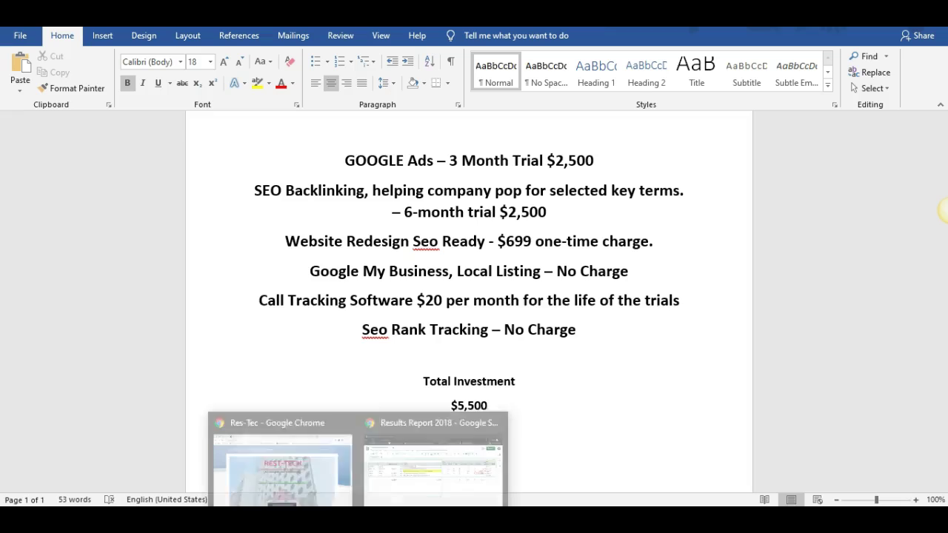
# - Switch to Chrome and look through the tracking numbers and their campaigns in the CallCid call tracking account
pyautogui.click(328, 477)
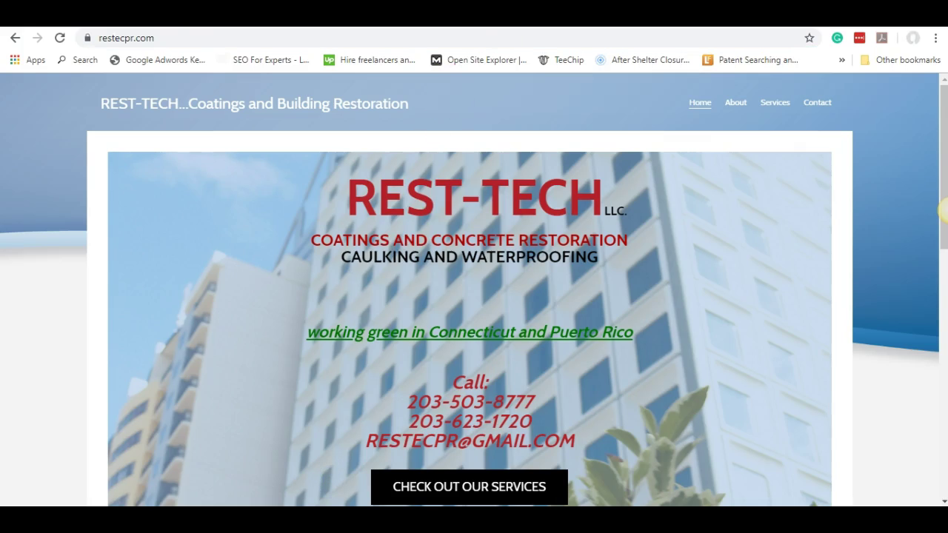
pyautogui.hotkey('ctrl', 'Tab')
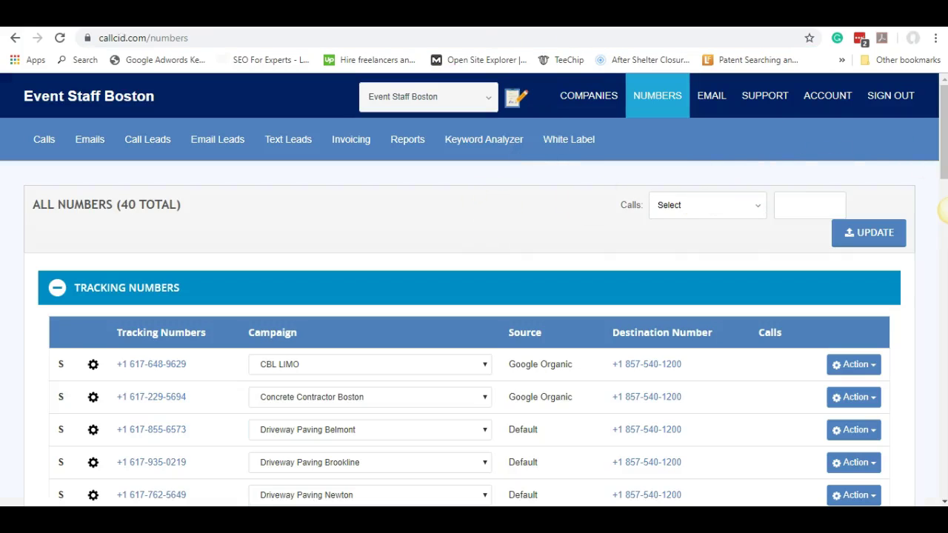
pyautogui.moveTo(940, 130); pyautogui.dragTo(942, 211)
pyautogui.scroll(-6, 942, 211)
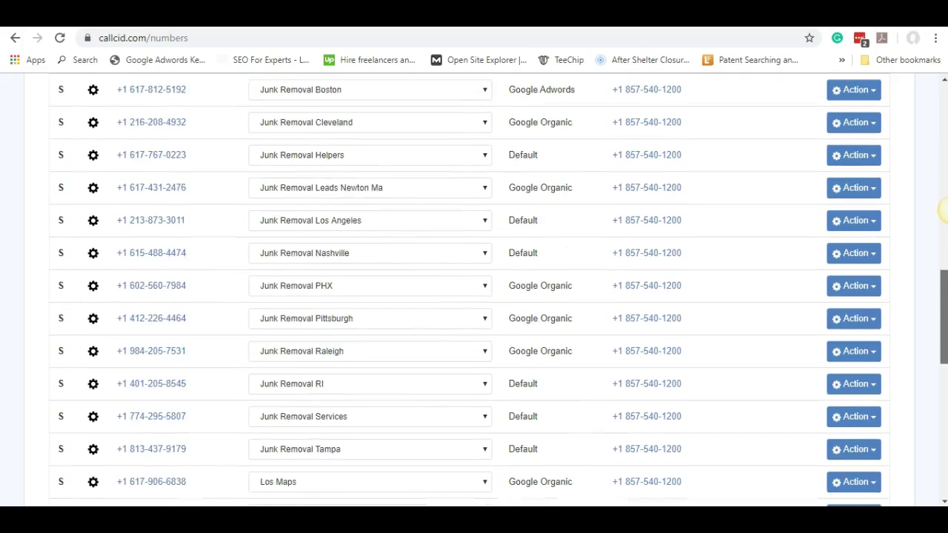
pyautogui.scroll(-8, 942, 212)
pyautogui.scroll(18, 942, 211)
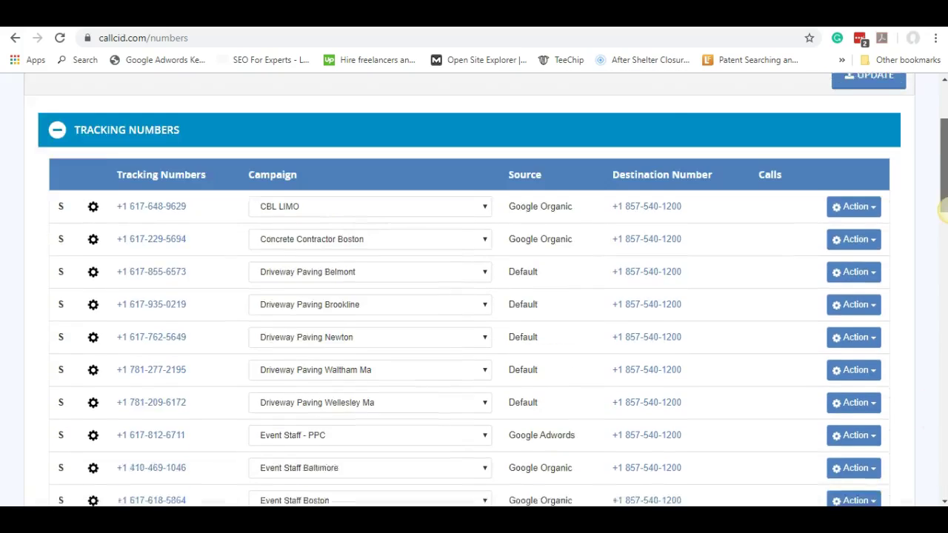
pyautogui.scroll(2, 942, 211)
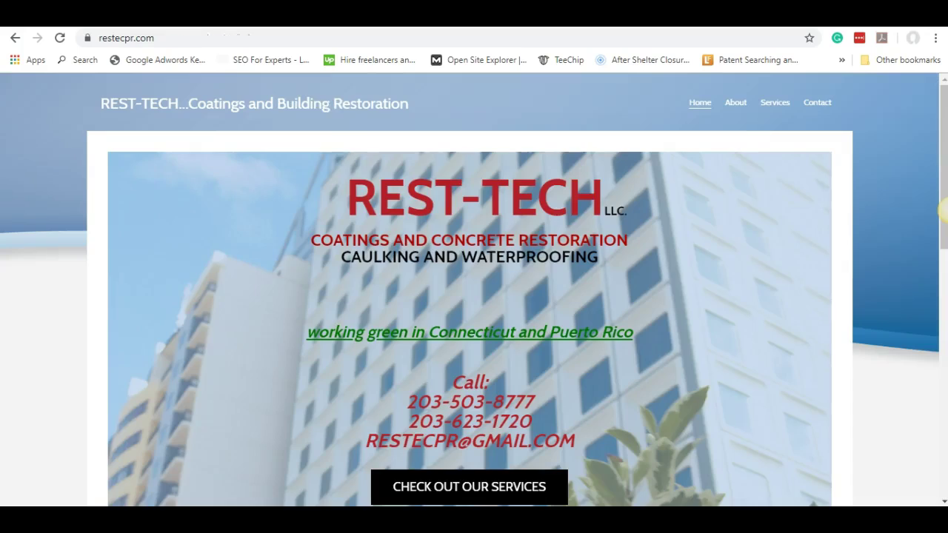
# - Highlight the two contact phone numbers on the REST-TECH home page
pyautogui.scroll(-3, 943, 172)
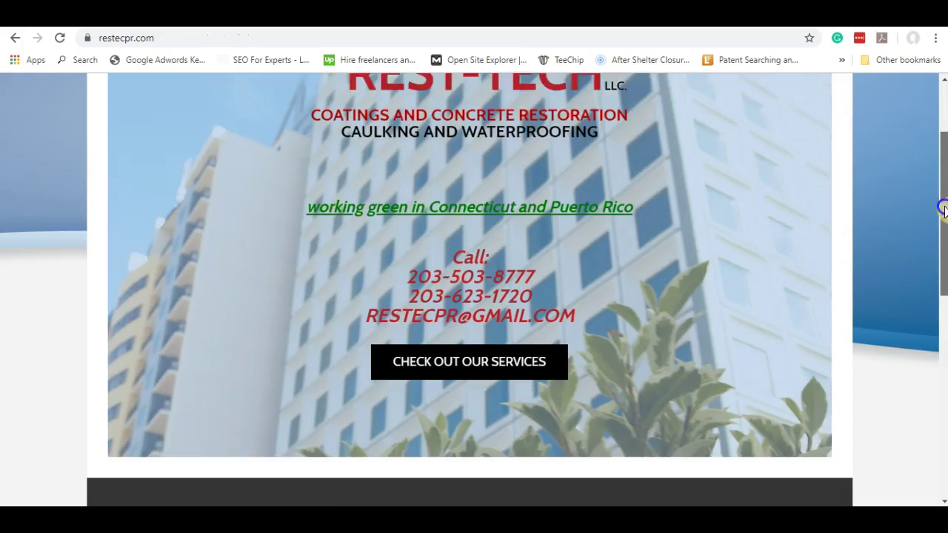
pyautogui.moveTo(409, 212); pyautogui.dragTo(560, 234)
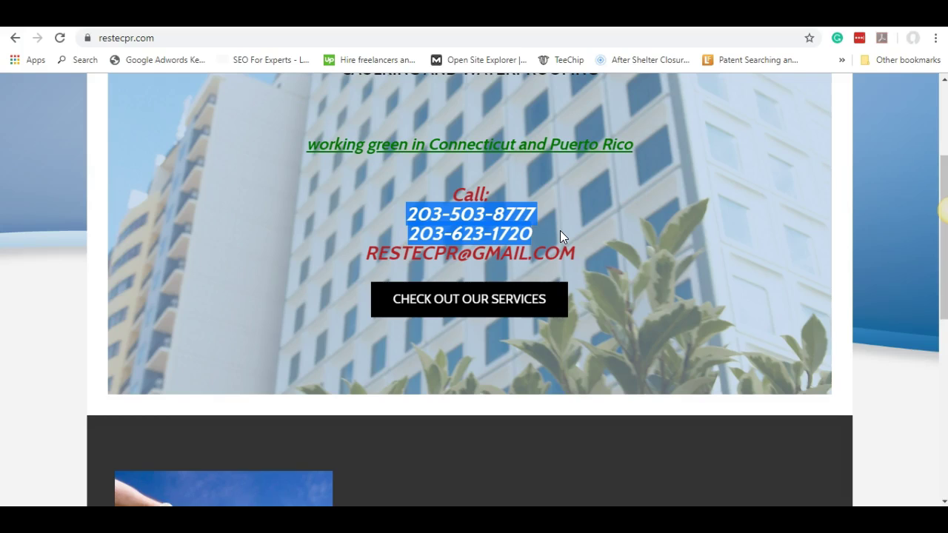
pyautogui.moveTo(935, 274); pyautogui.dragTo(940, 211)
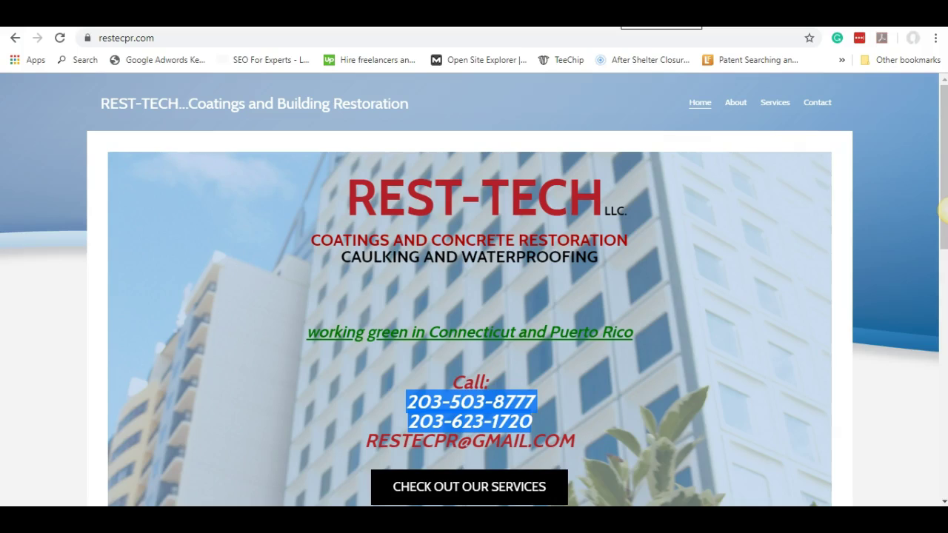
# - Show the Pro Rank Tracker account's ranking stats, and return to the priced proposal in Word
pyautogui.hotkey('ctrl', 'Tab')
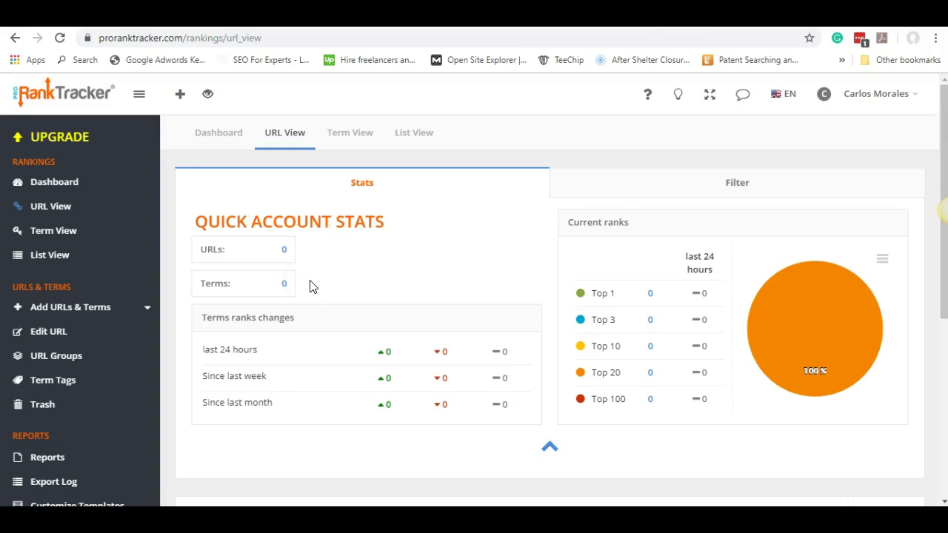
pyautogui.click(210, 131)
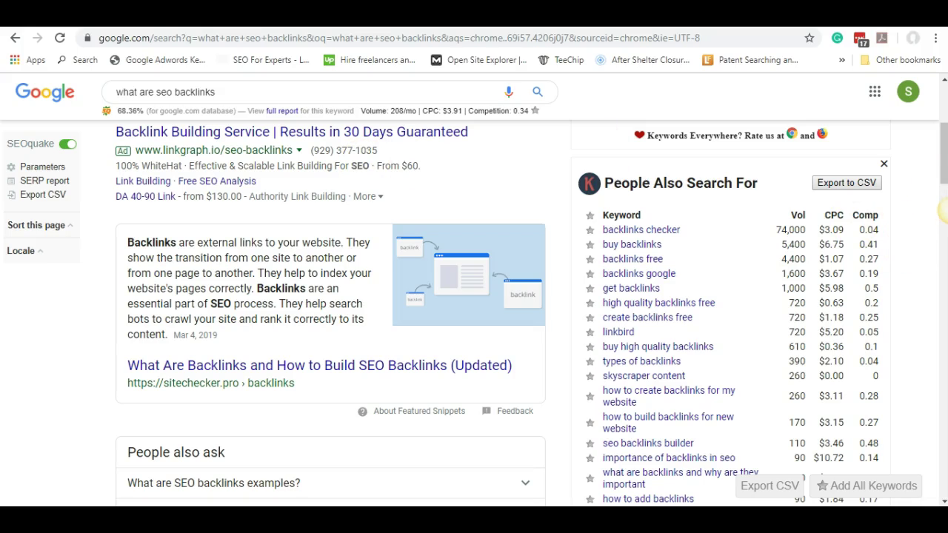
pyautogui.scroll(4, 943, 176)
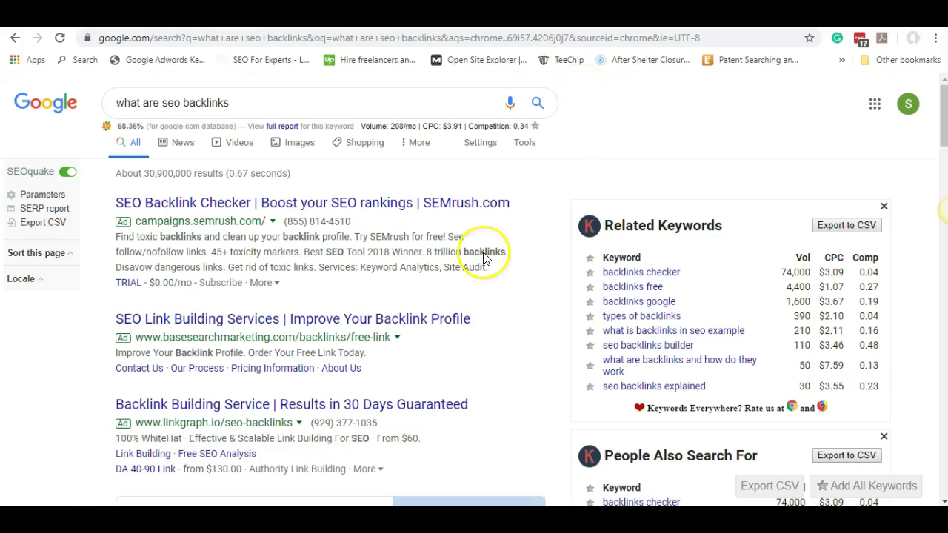
pyautogui.click(443, 505)
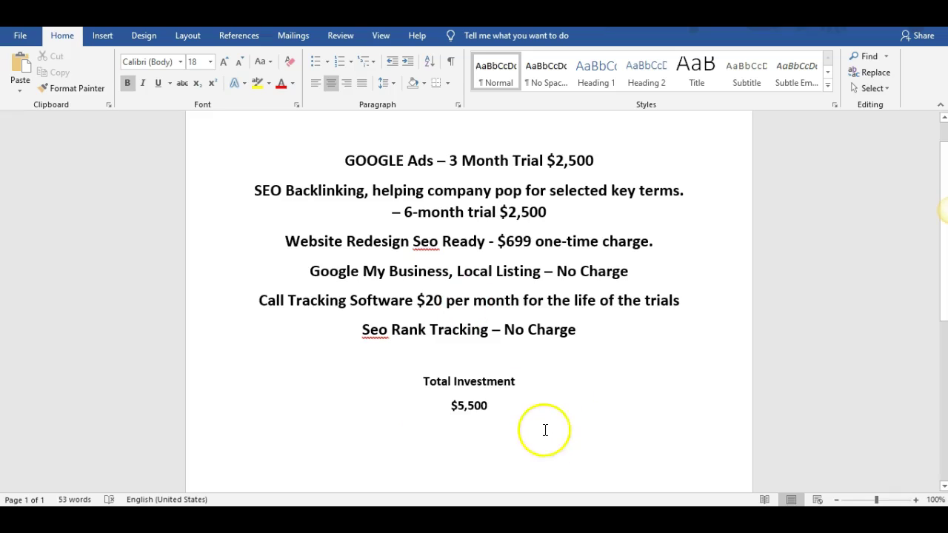